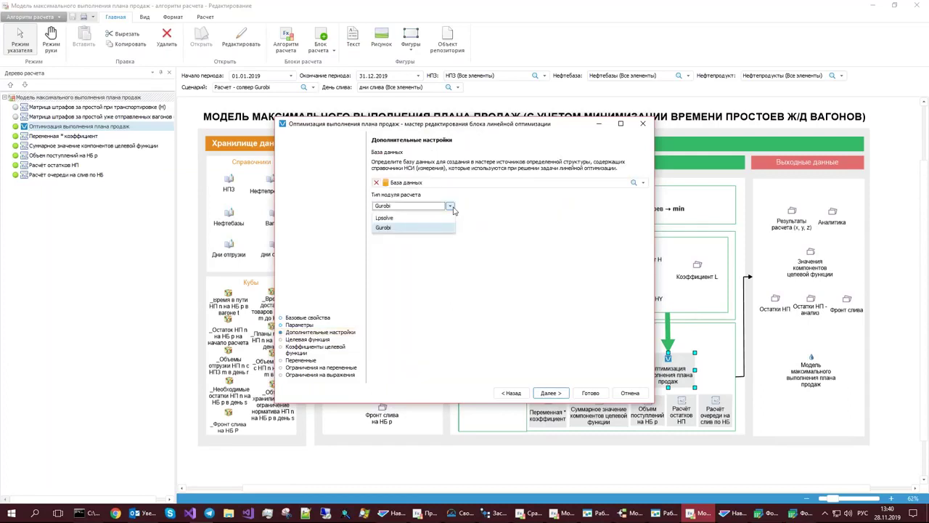
# - Check which calculation module types are offered for the optimization block, leaving Gurobi selected
pyautogui.click(451, 207)
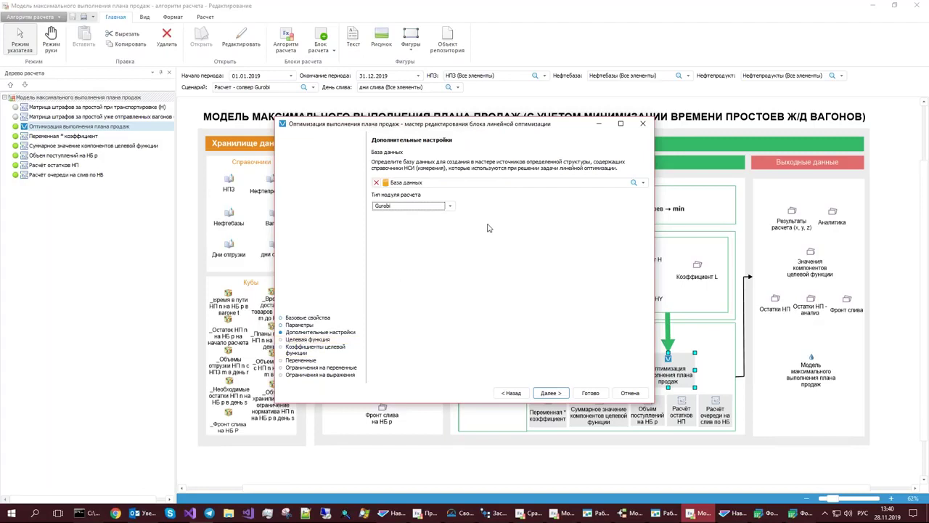
pyautogui.click(451, 206)
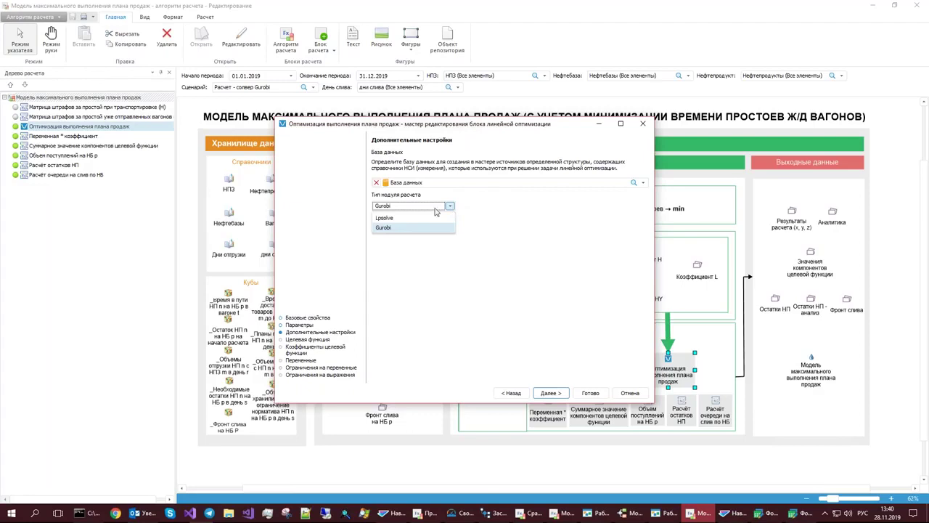
pyautogui.click(403, 257)
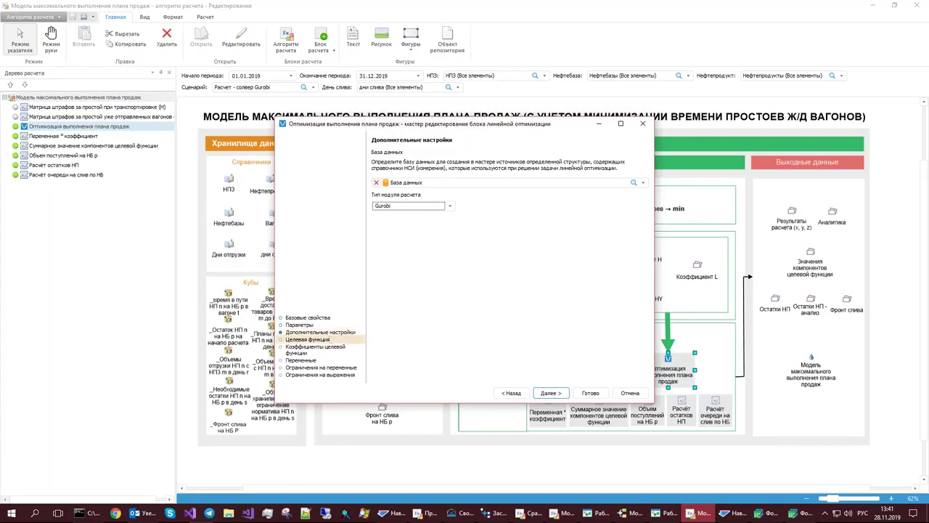
# - Go to the objective function settings (Целевая функция) and check the available criteria, leaving min selected
pyautogui.click(351, 341)
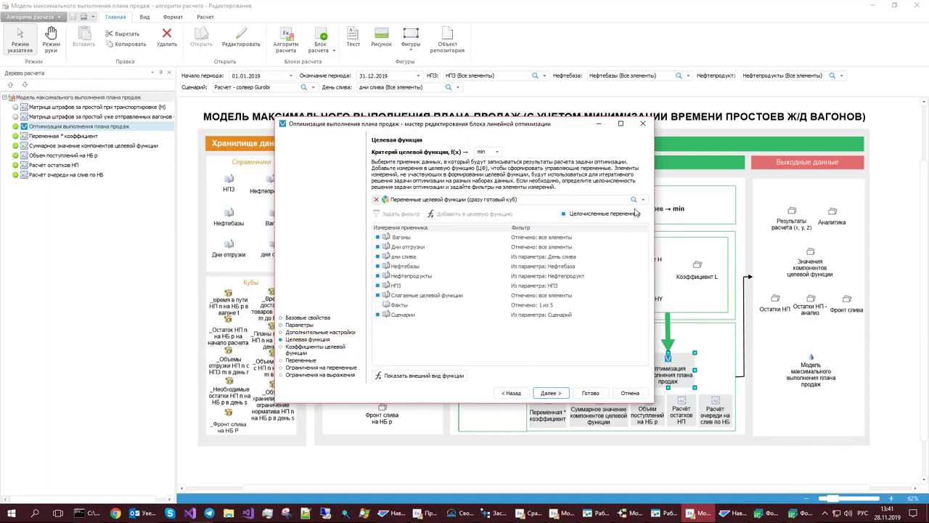
pyautogui.click(498, 152)
pyautogui.click(498, 152)
pyautogui.click(497, 152)
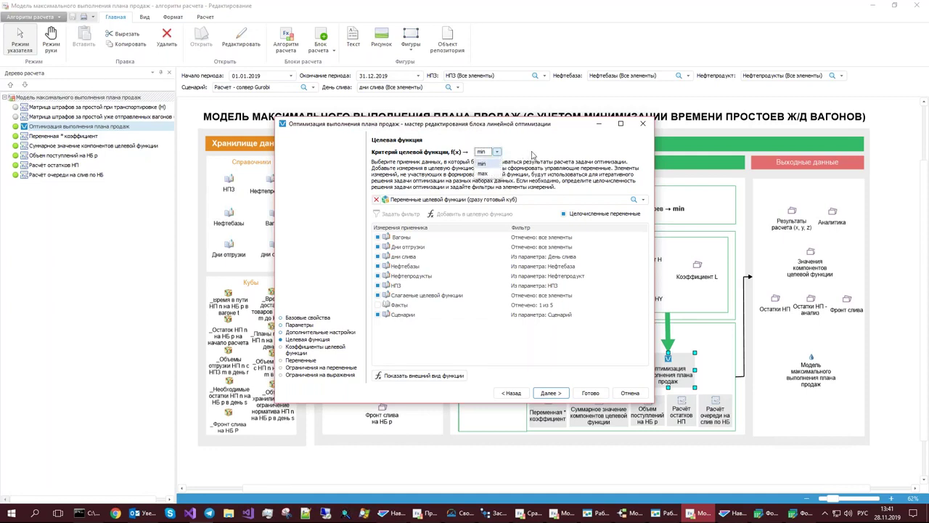
pyautogui.click(534, 155)
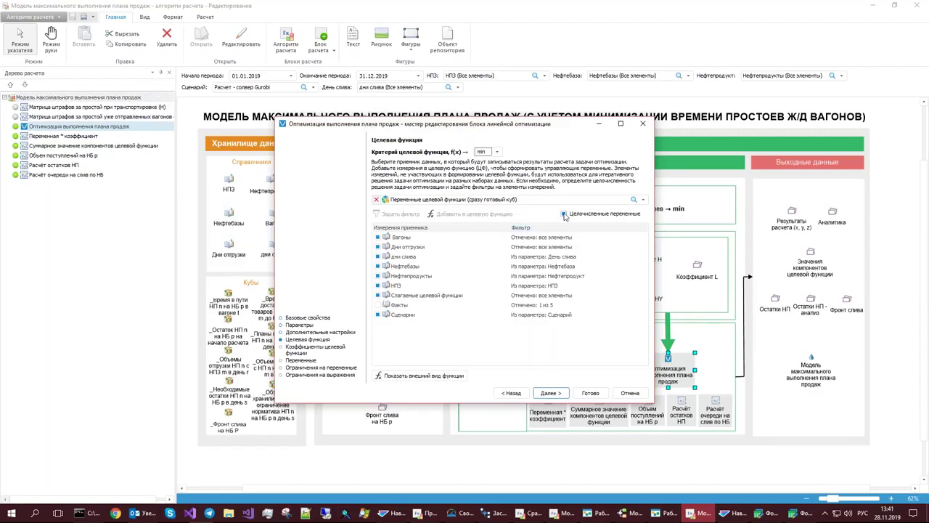
pyautogui.click(564, 215)
# - Display the full form of the objective function, read through its terms and close the view
pyautogui.click(440, 377)
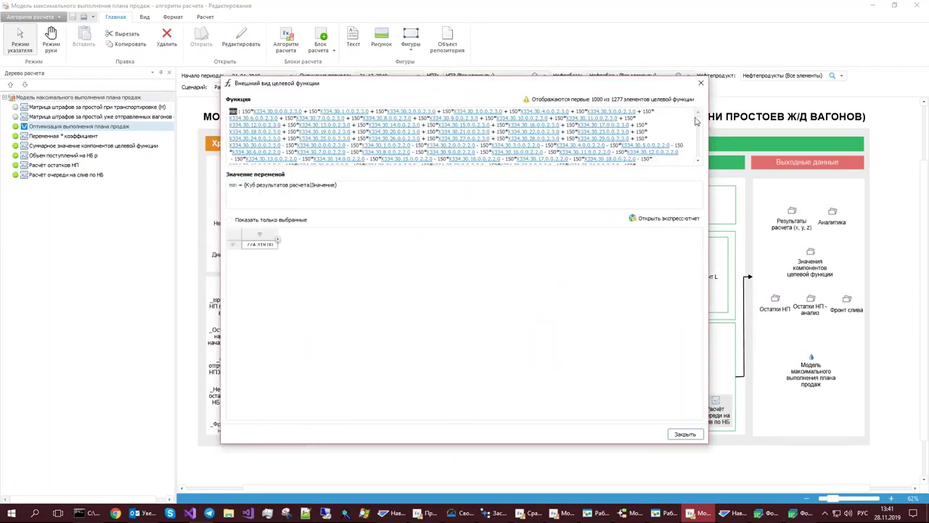
pyautogui.scroll(-10, 697, 123)
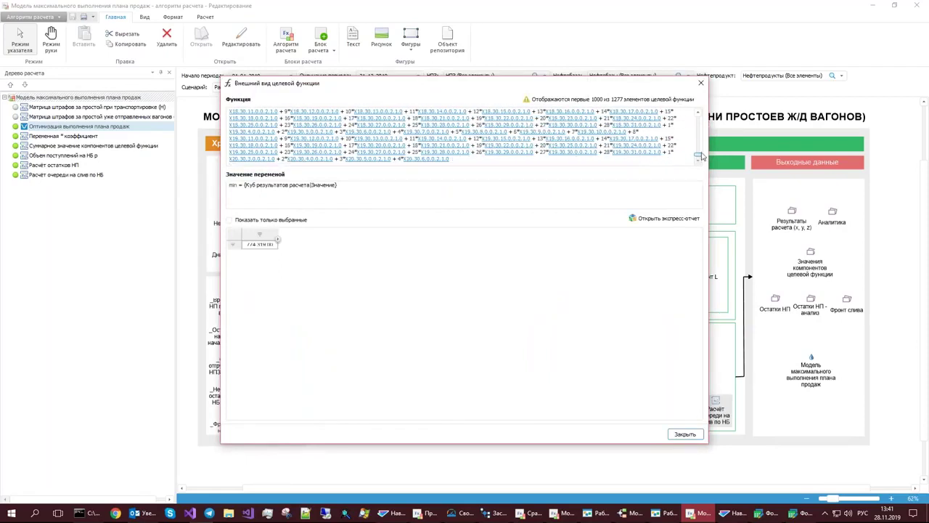
pyautogui.scroll(-10, 703, 130)
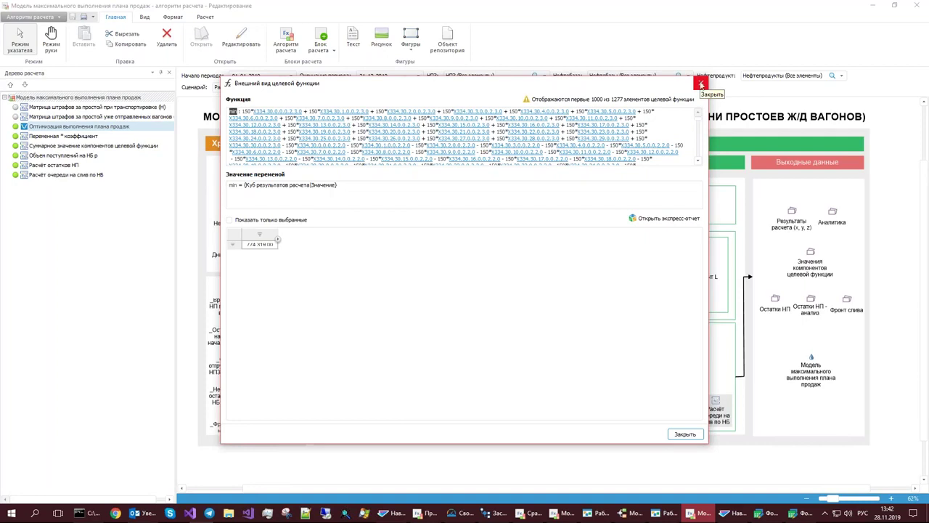
pyautogui.click(701, 84)
# - Review the block's coefficient, variable and constraint settings, ending with the expression constraints, and leave the wizard without saving
pyautogui.click(318, 349)
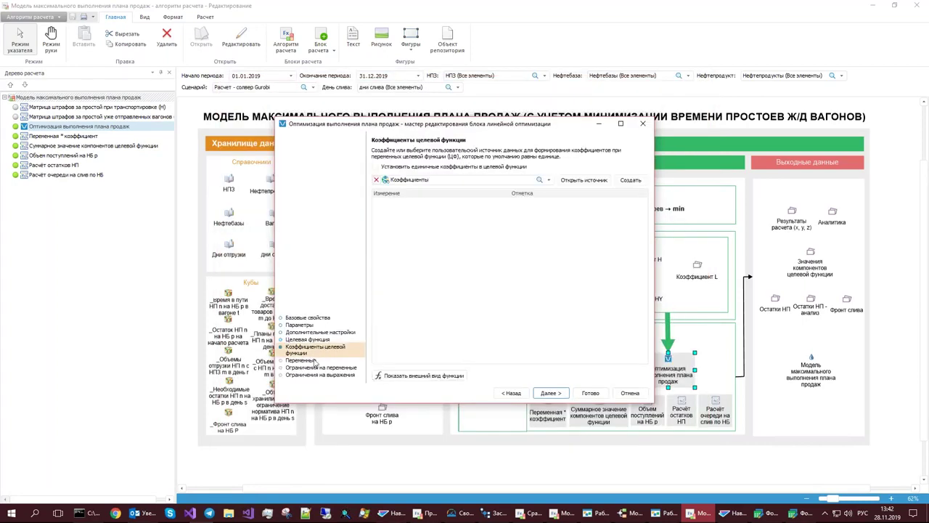
pyautogui.click(314, 361)
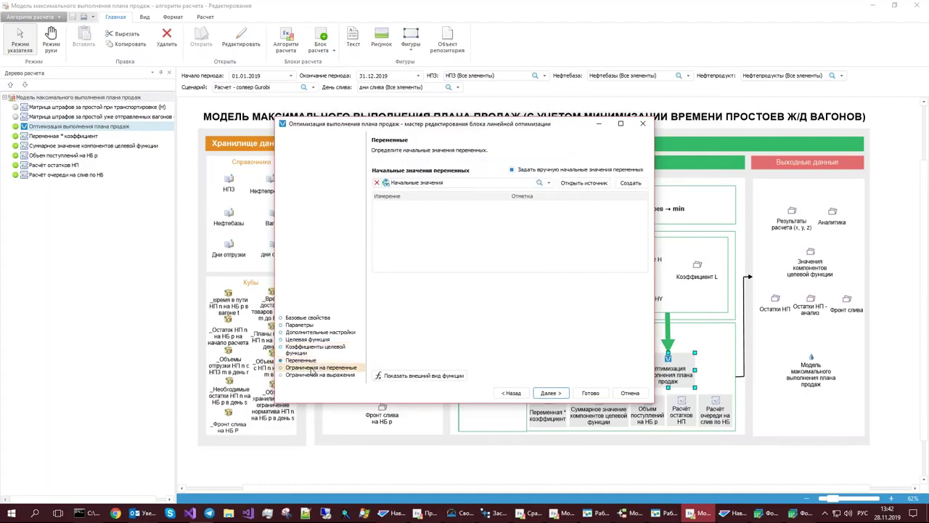
pyautogui.click(313, 368)
pyautogui.click(316, 375)
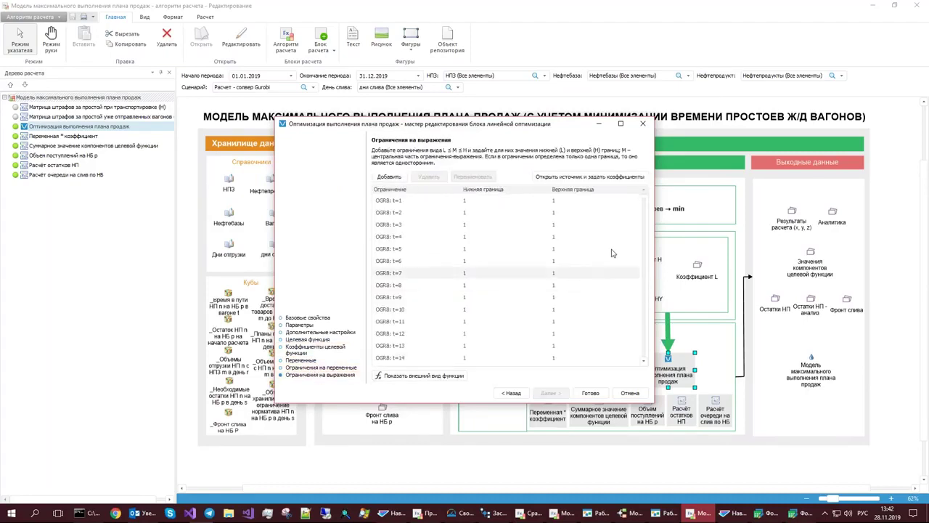
pyautogui.moveTo(647, 228); pyautogui.dragTo(655, 195)
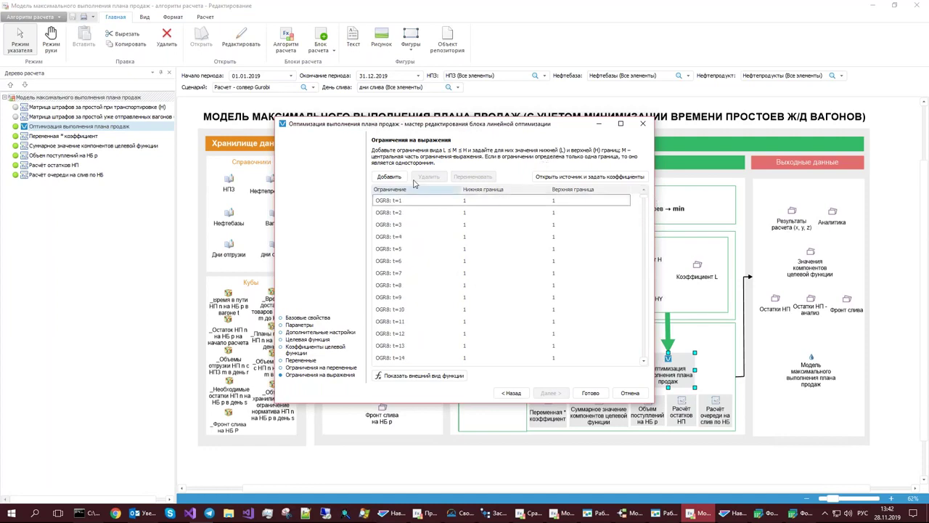
pyautogui.click(623, 397)
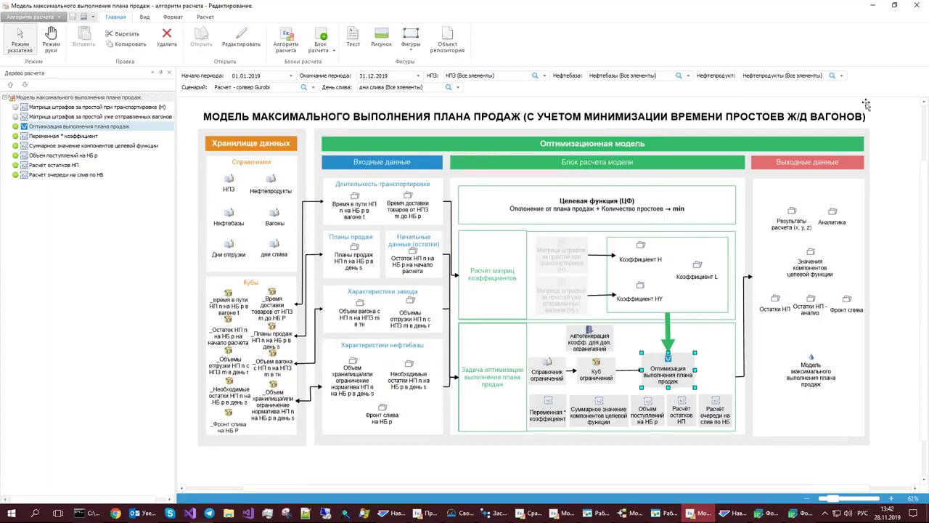
# - Switch to the multithreaded versus ordinary calculation comparison algorithm and inspect the formula of its penalty calculation block (Ну)
pyautogui.moveTo(877, 4)
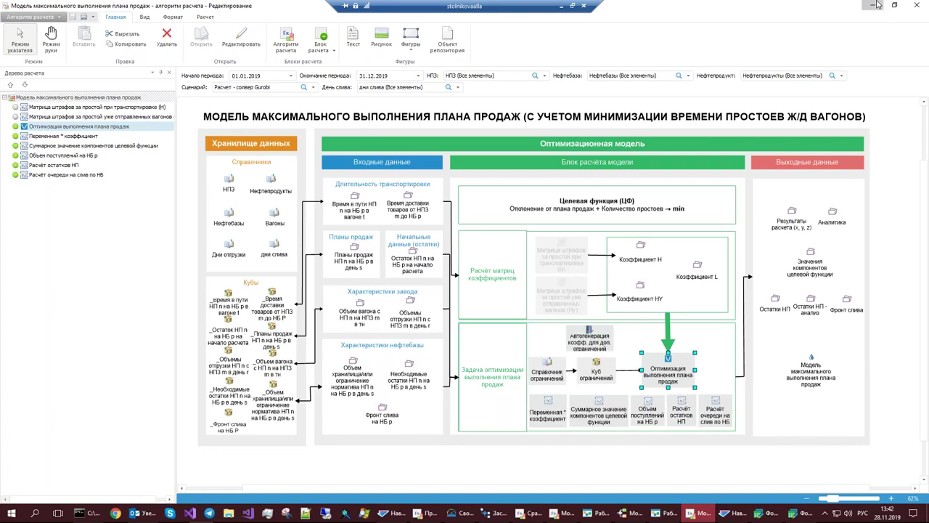
pyautogui.click(877, 5)
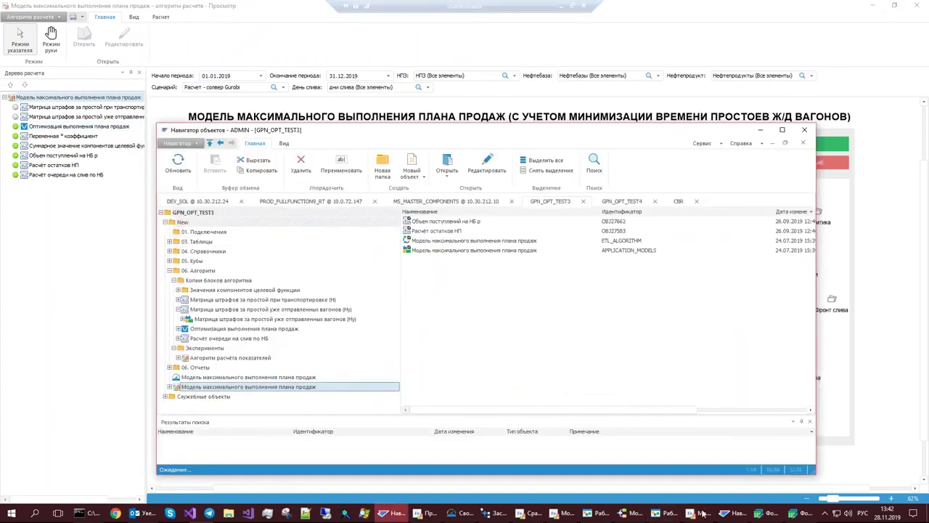
pyautogui.moveTo(701, 510)
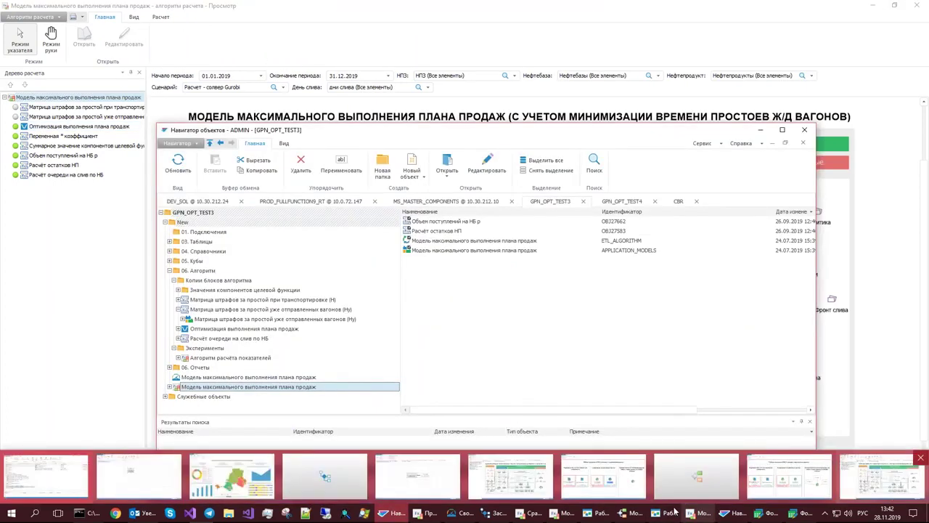
pyautogui.click(524, 515)
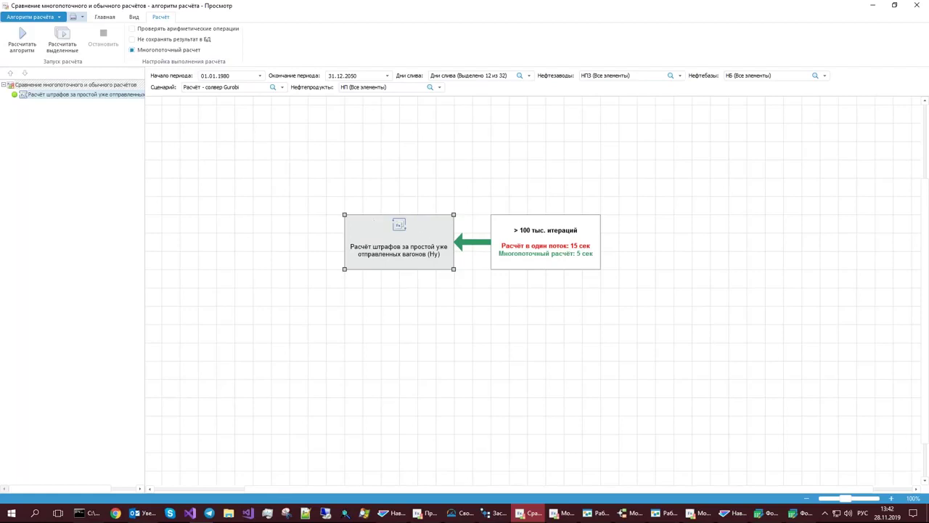
pyautogui.doubleClick(398, 225)
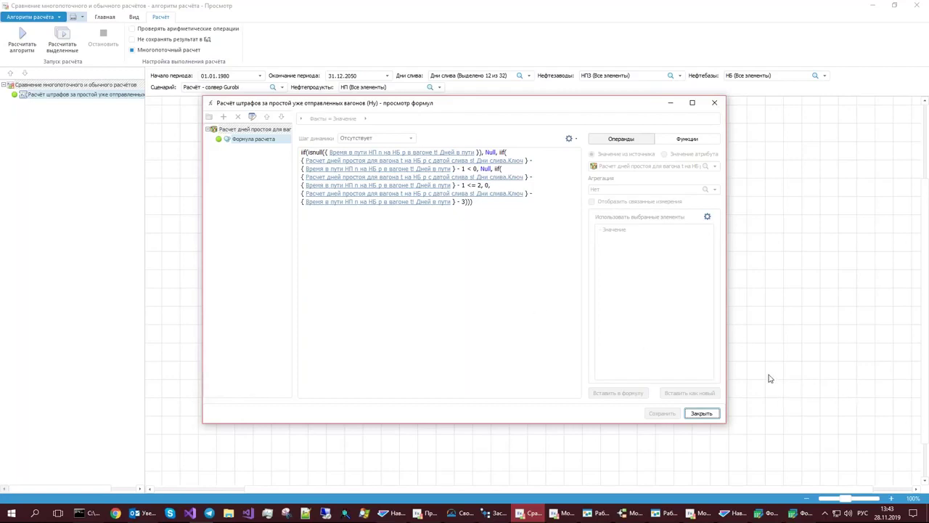
pyautogui.click(702, 413)
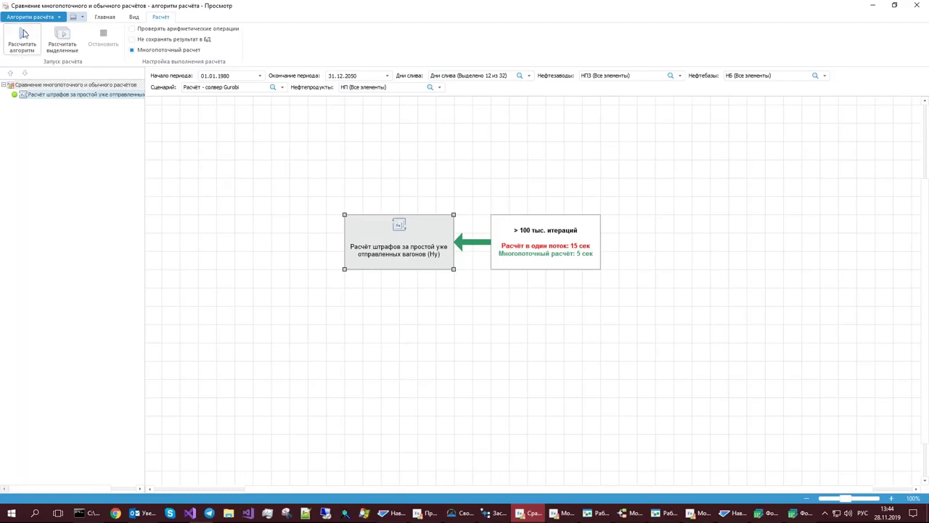
# - Run the comparison algorithm, view the detailed execution times of its stages and dismiss the results
pyautogui.click(22, 40)
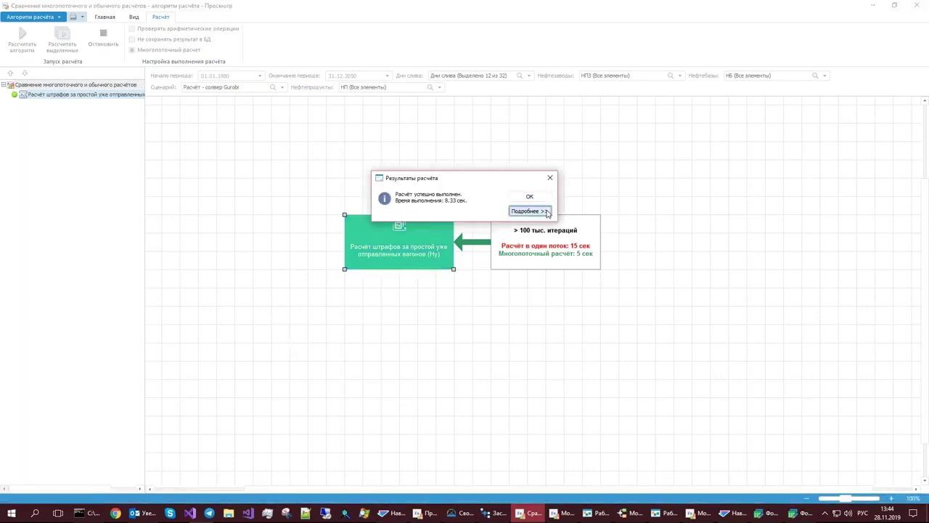
pyautogui.click(546, 211)
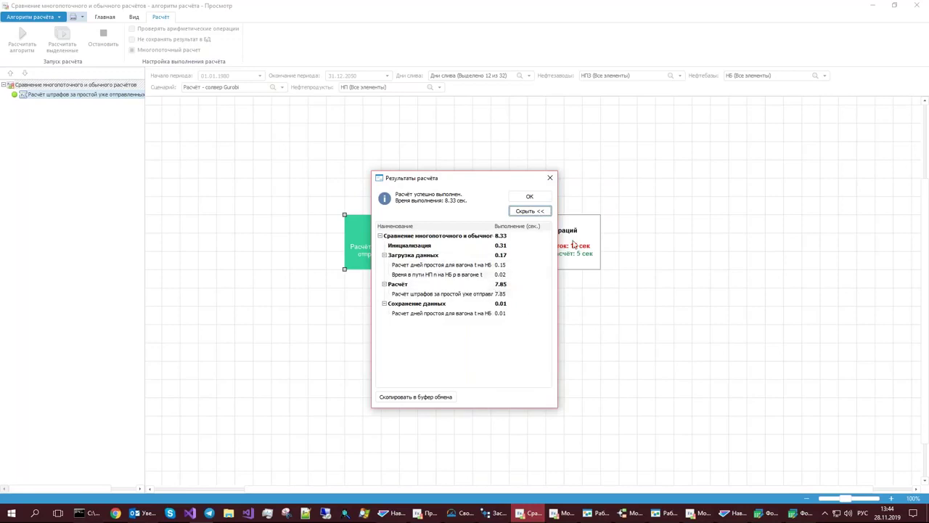
pyautogui.click(544, 199)
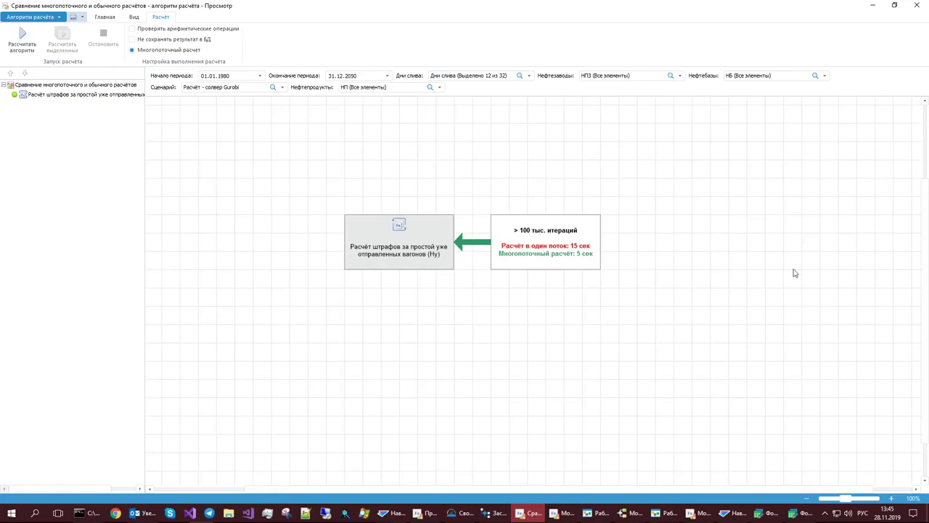
# - Close the comparison algorithm, switch to the decision tree "Засчитать гол?" and open its run settings
pyautogui.click(920, 9)
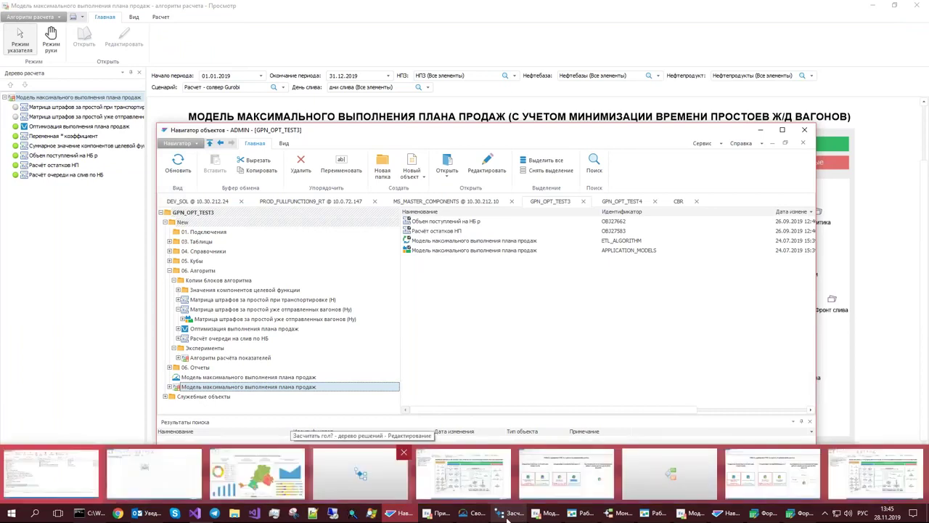
pyautogui.click(507, 516)
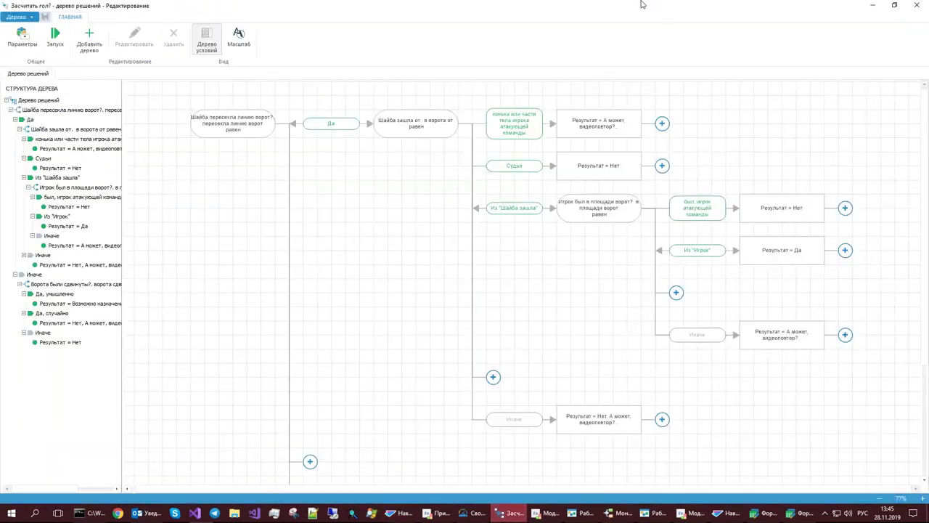
pyautogui.click(55, 36)
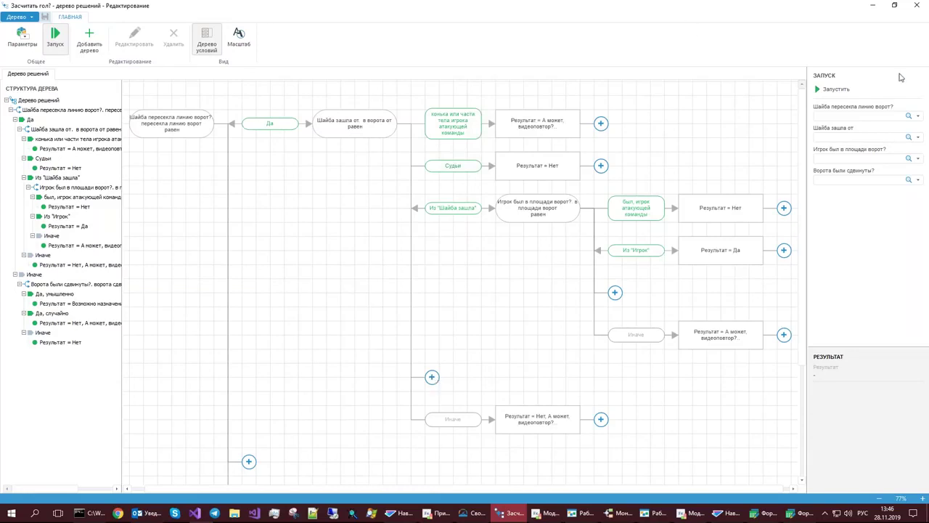
# - Set "Шайба пересекла линию ворот?" to Да and "Шайба зашла от" to the defending player's skate or body part
pyautogui.click(919, 115)
pyautogui.click(846, 128)
pyautogui.click(861, 252)
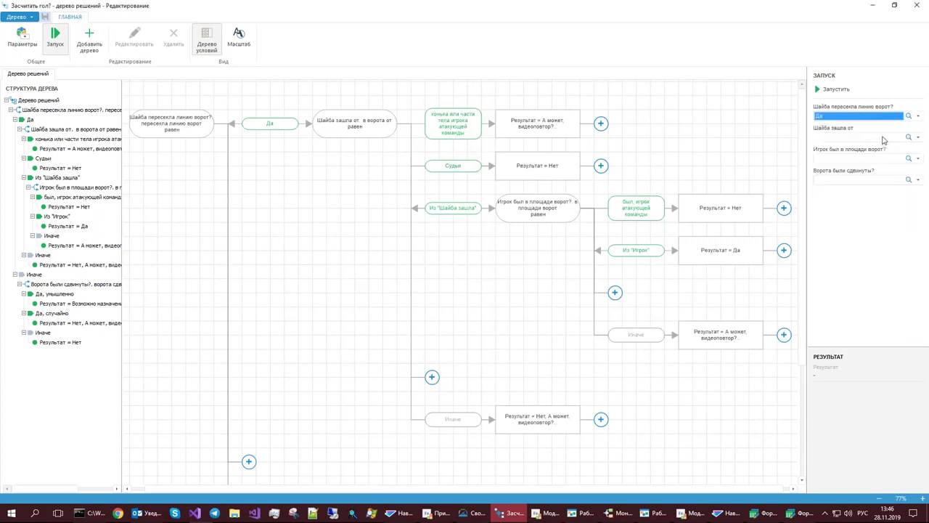
pyautogui.click(883, 137)
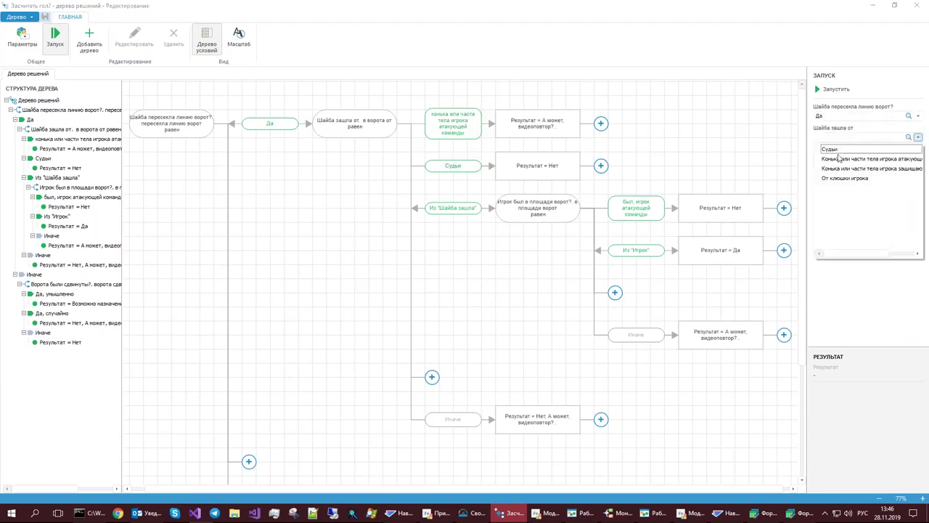
pyautogui.click(842, 171)
pyautogui.click(869, 288)
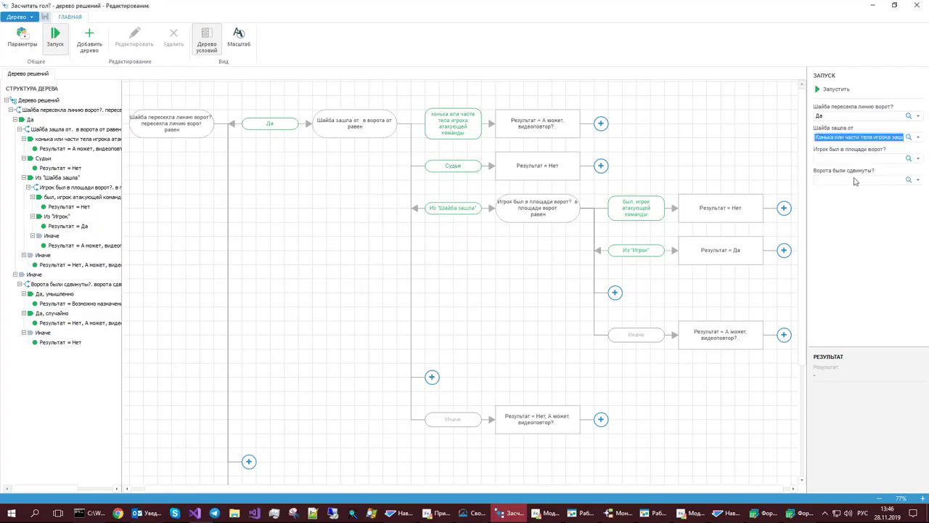
# - Set "Игрок был в площади ворот?" to "Был, игрок защищающейся команды" and "Ворота были сдвинуты?" to Нет
pyautogui.click(851, 160)
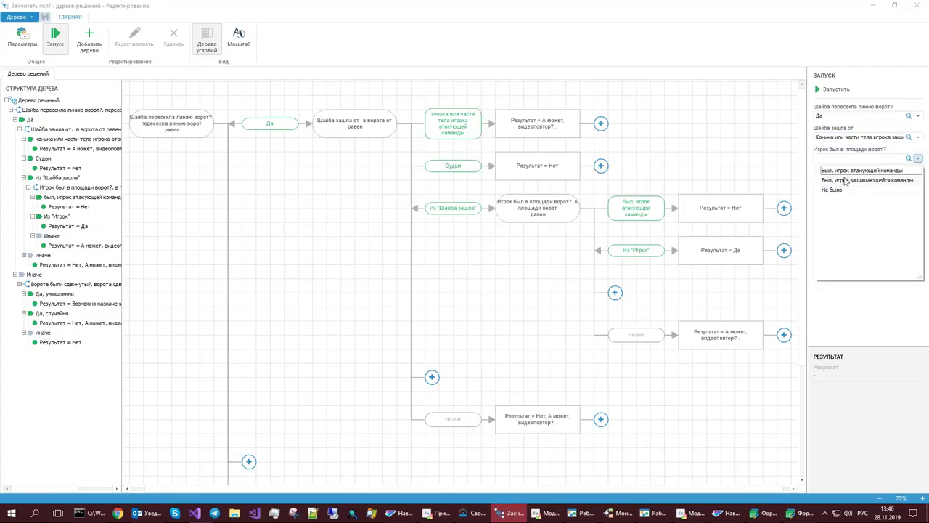
pyautogui.click(845, 181)
pyautogui.click(845, 182)
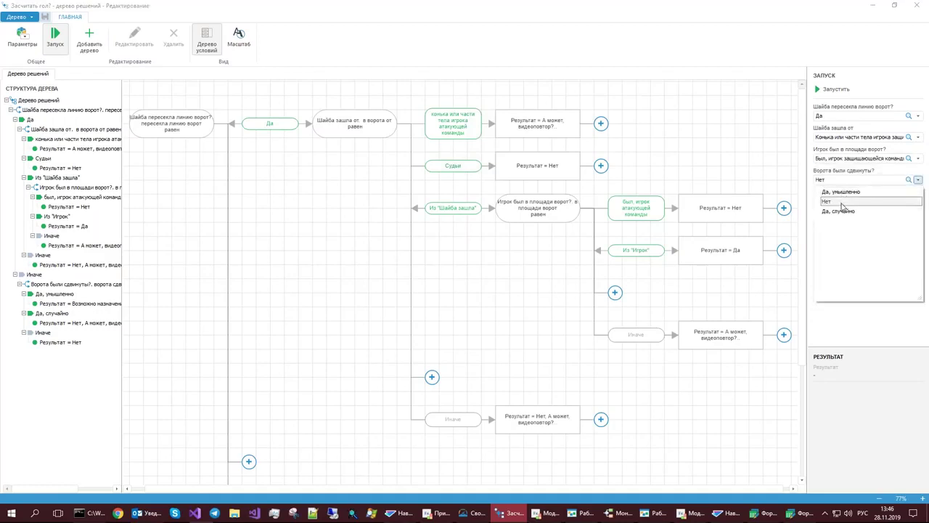
pyautogui.click(863, 302)
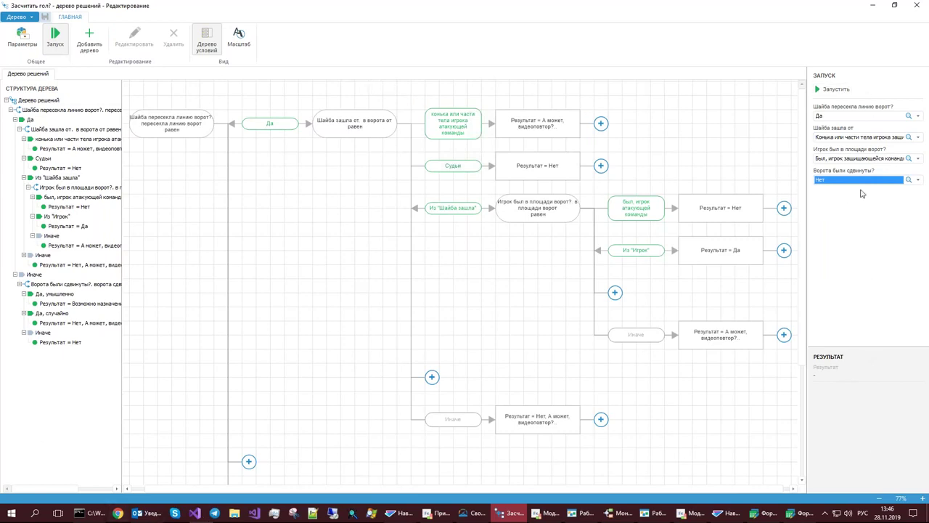
# - Start adding an element after the result of the attacking player's skate or body part branch and examine its condition types
pyautogui.click(601, 123)
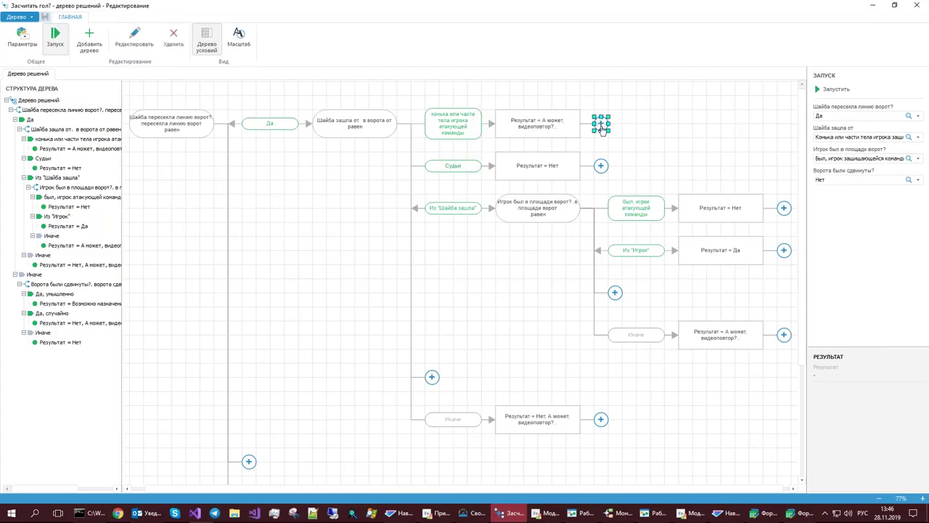
pyautogui.click(601, 129)
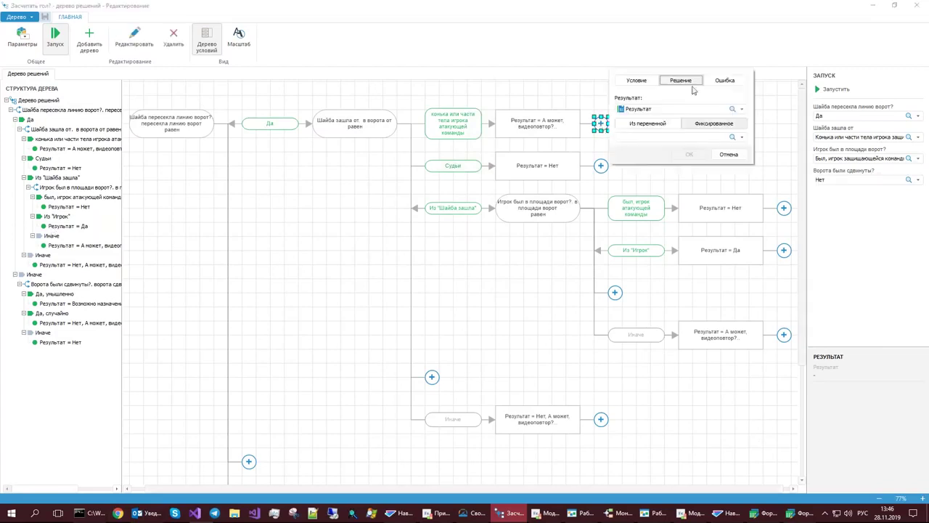
pyautogui.click(638, 82)
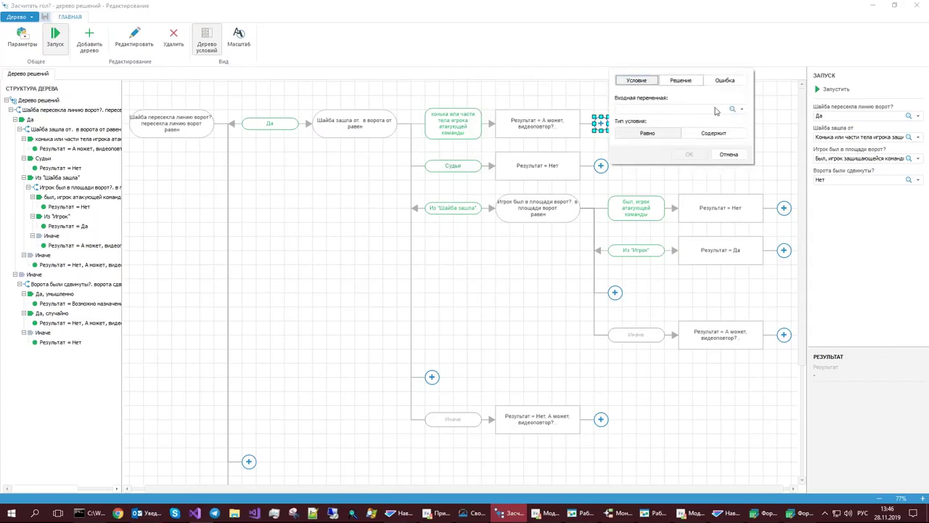
pyautogui.click(741, 109)
pyautogui.click(671, 120)
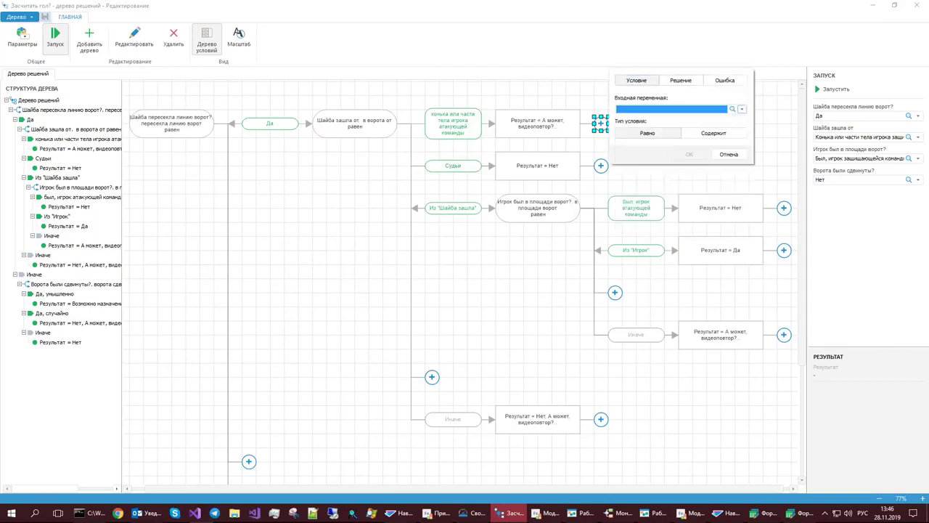
pyautogui.click(714, 133)
pyautogui.click(648, 133)
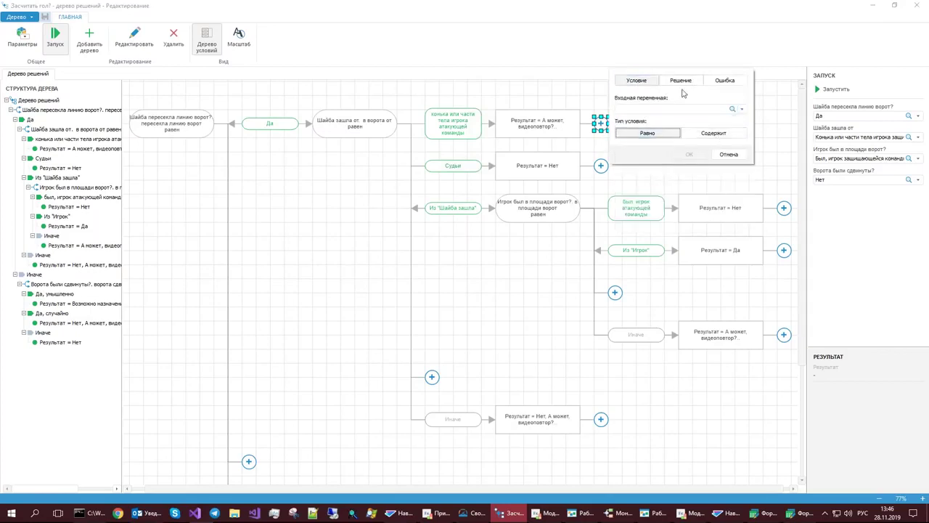
# - Examine the result variable and fixed values available for a decision element, and close the settings without adding it
pyautogui.click(689, 82)
pyautogui.click(742, 109)
pyautogui.click(739, 120)
pyautogui.click(721, 139)
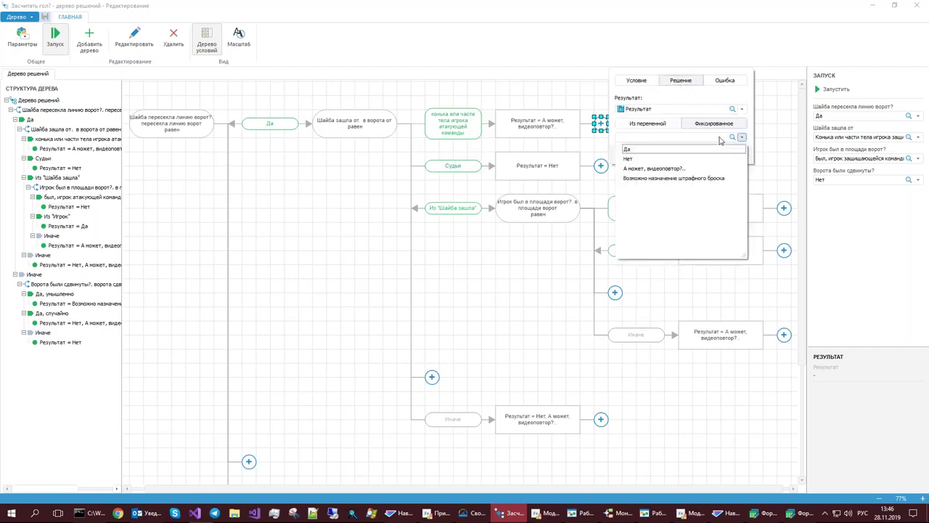
pyautogui.click(721, 139)
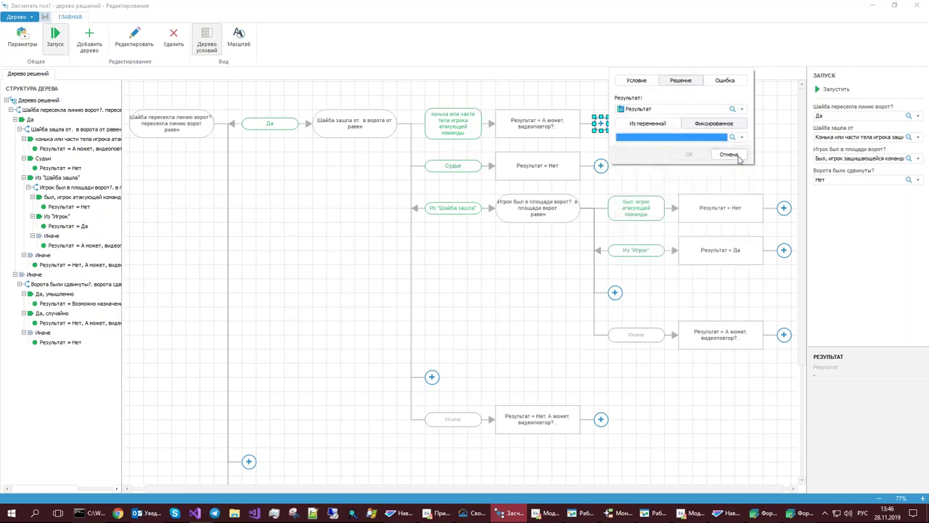
pyautogui.click(739, 156)
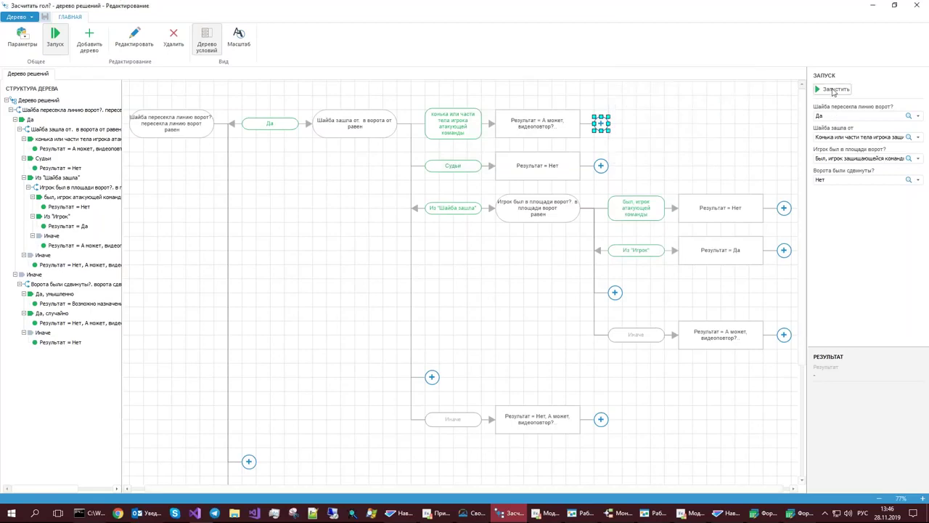
# - Run the decision tree with the selected answers
pyautogui.click(834, 89)
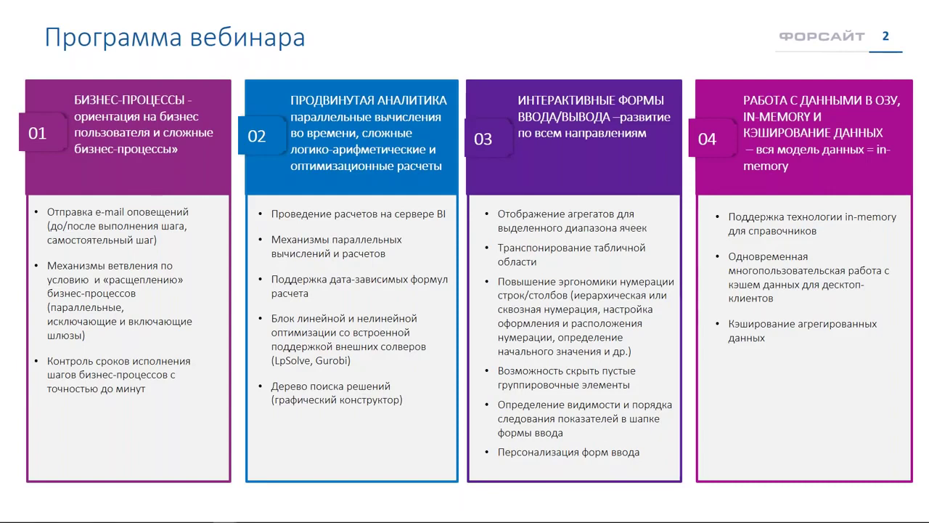
pyautogui.moveTo(487, 512)
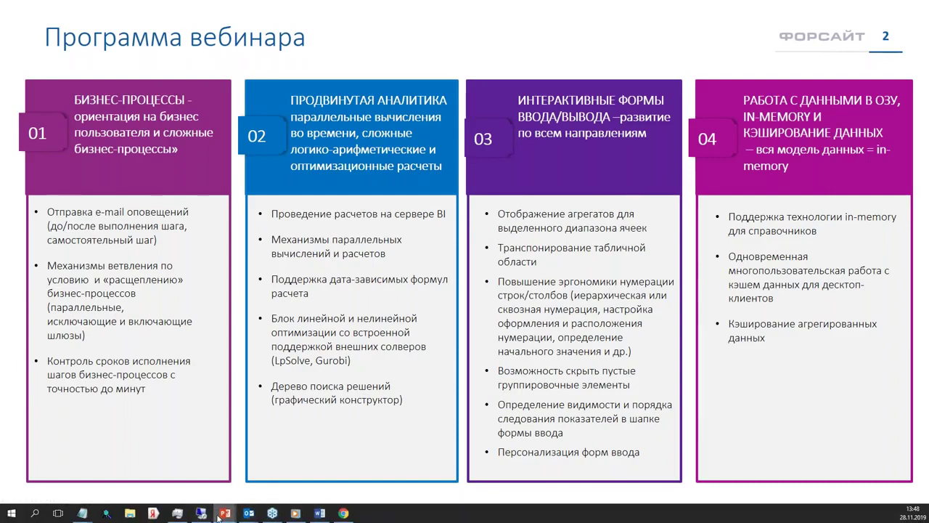
pyautogui.moveTo(225, 512)
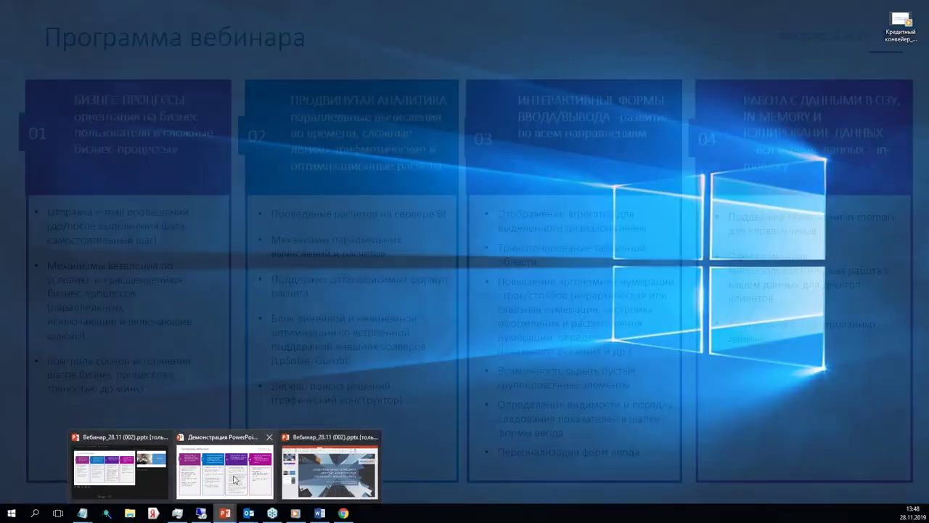
pyautogui.click(338, 483)
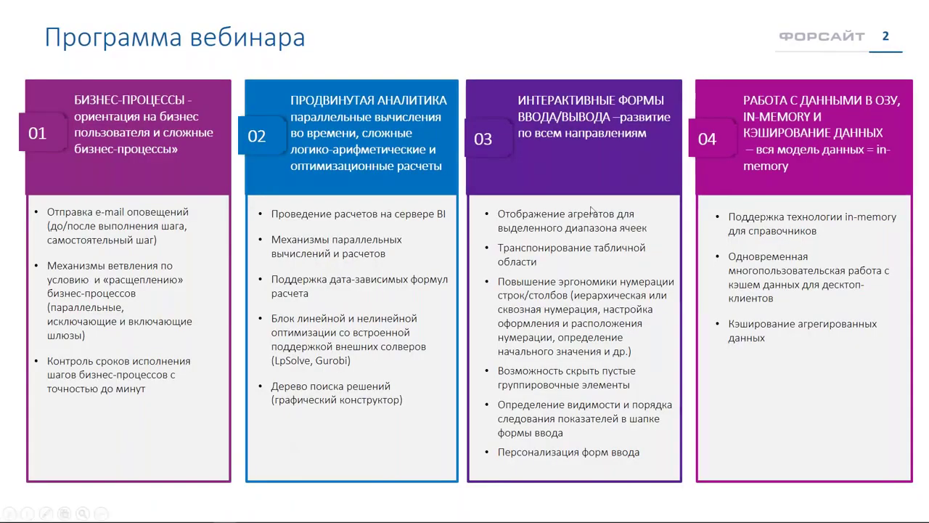
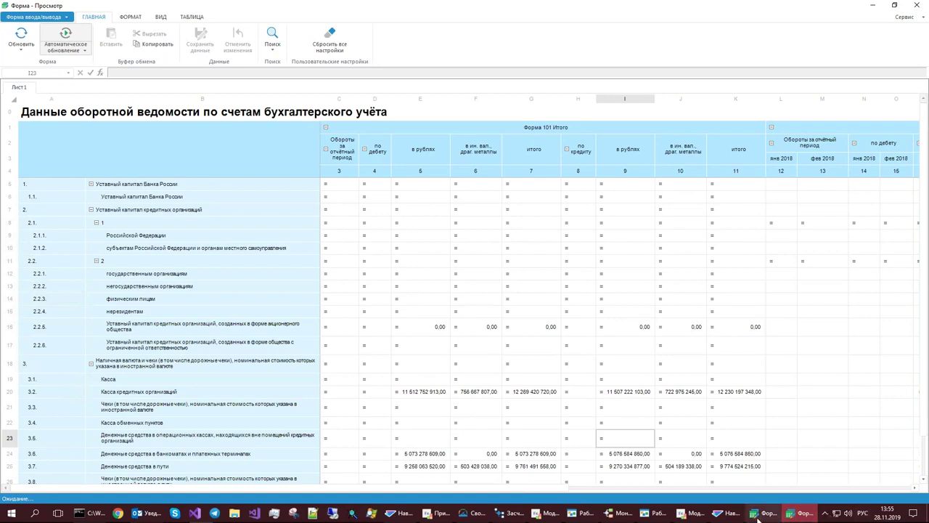
# - Transpose the accounting turnover table, view its swapped rows and columns, and transpose it back
pyautogui.moveTo(757, 514)
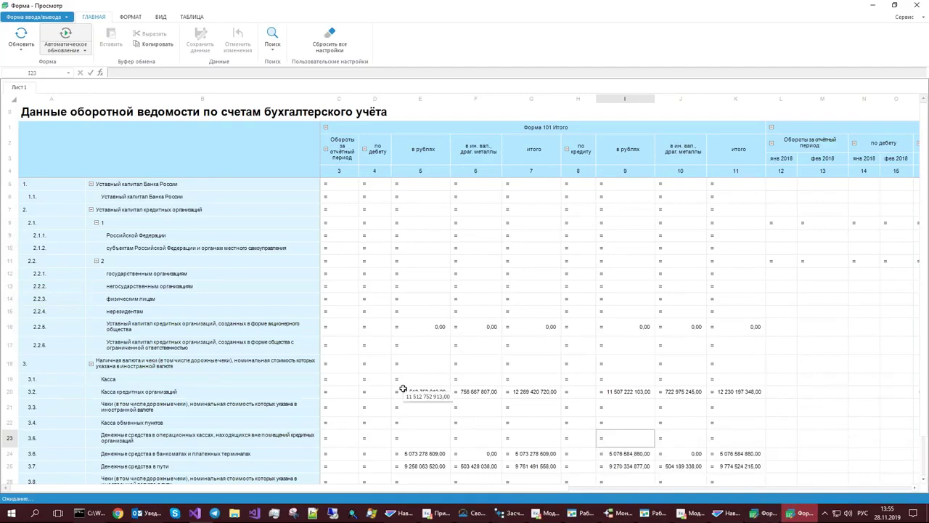
pyautogui.click(192, 16)
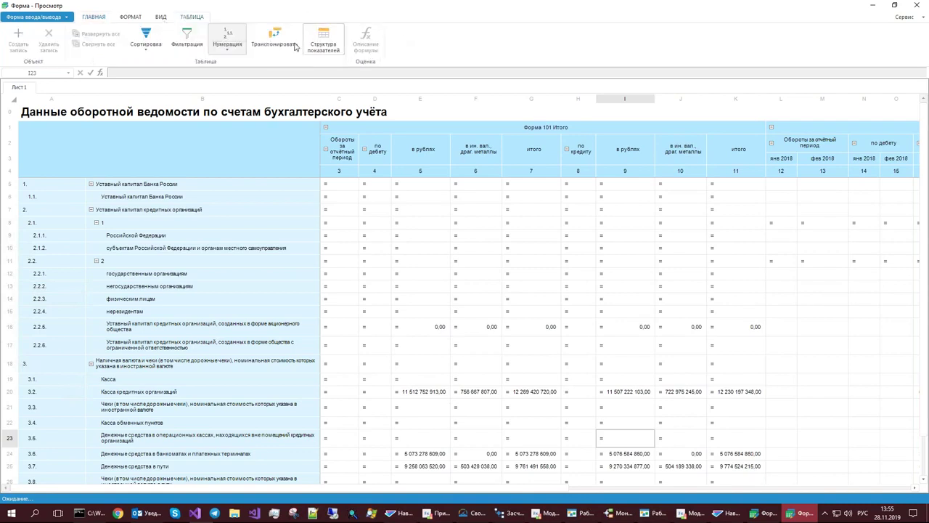
pyautogui.click(274, 38)
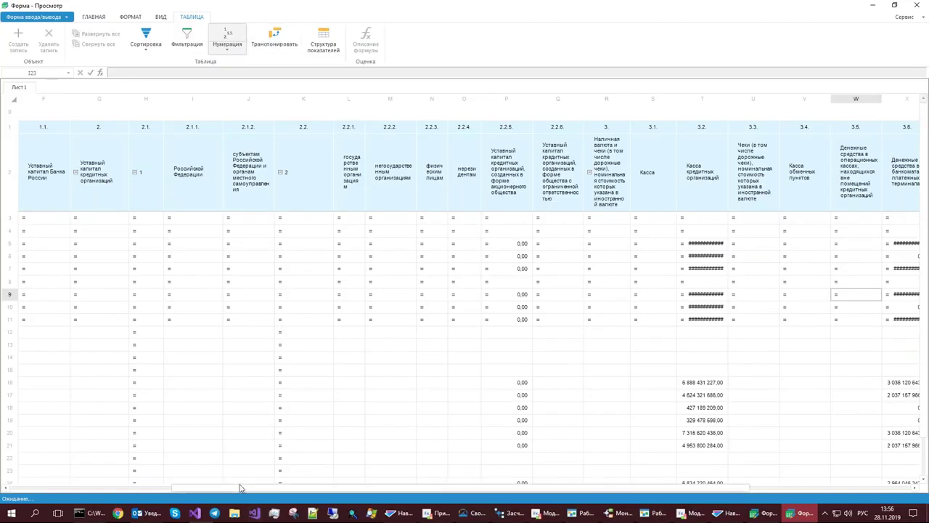
pyautogui.click(98, 486)
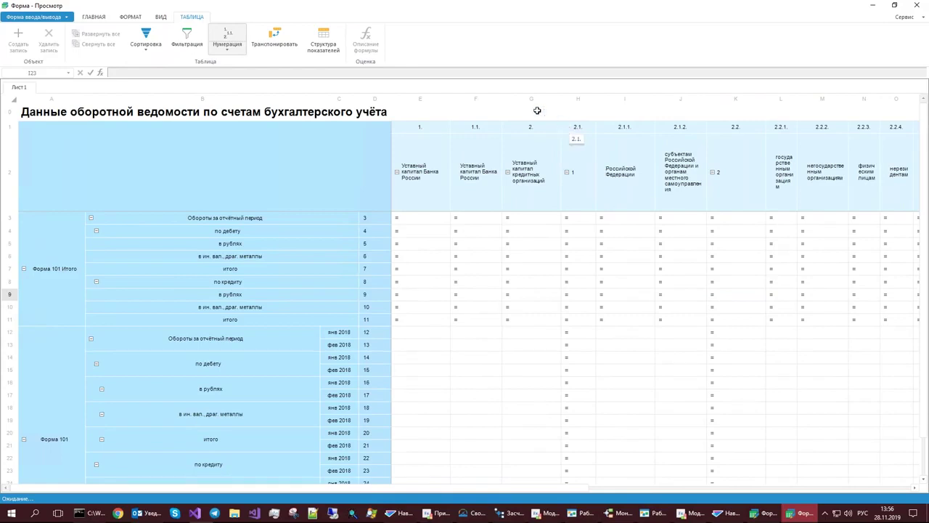
pyautogui.click(281, 45)
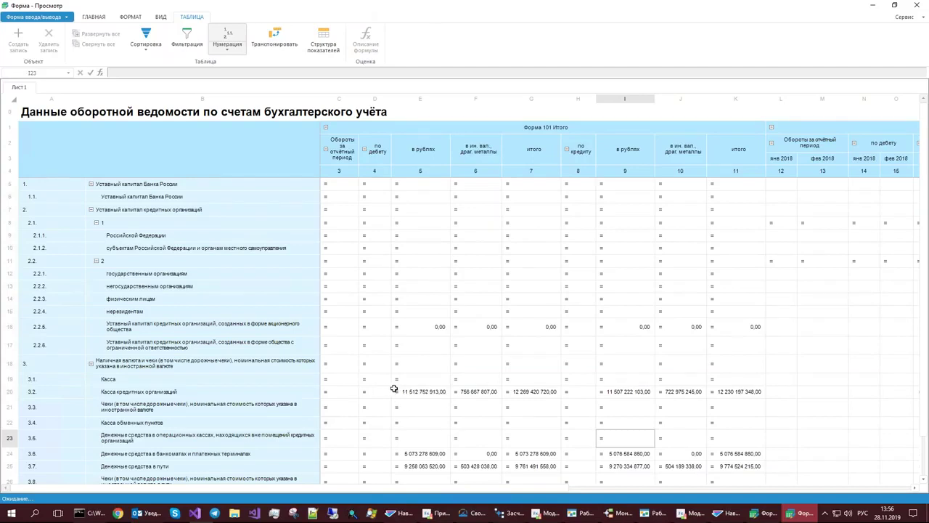
# - Select cells E20:K25 to view their aggregates, examine which aggregates the status line can show, and clear the selection
pyautogui.moveTo(394, 391); pyautogui.dragTo(421, 408)
pyautogui.moveTo(485, 432); pyautogui.dragTo(724, 452)
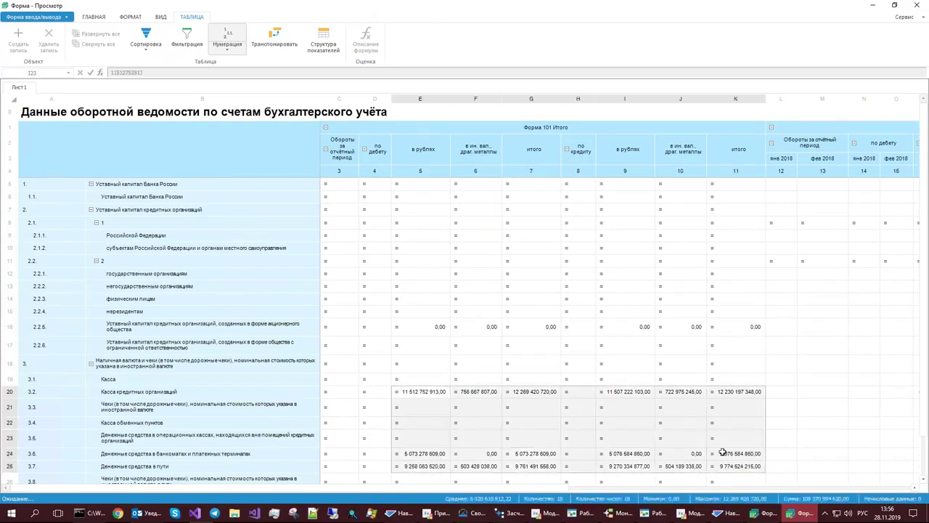
pyautogui.rightClick(881, 501)
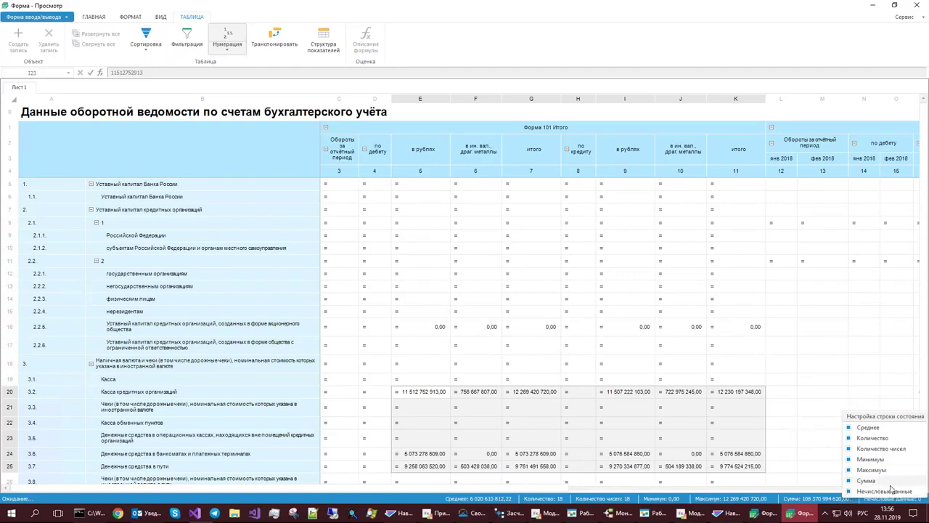
pyautogui.click(794, 402)
pyautogui.click(792, 402)
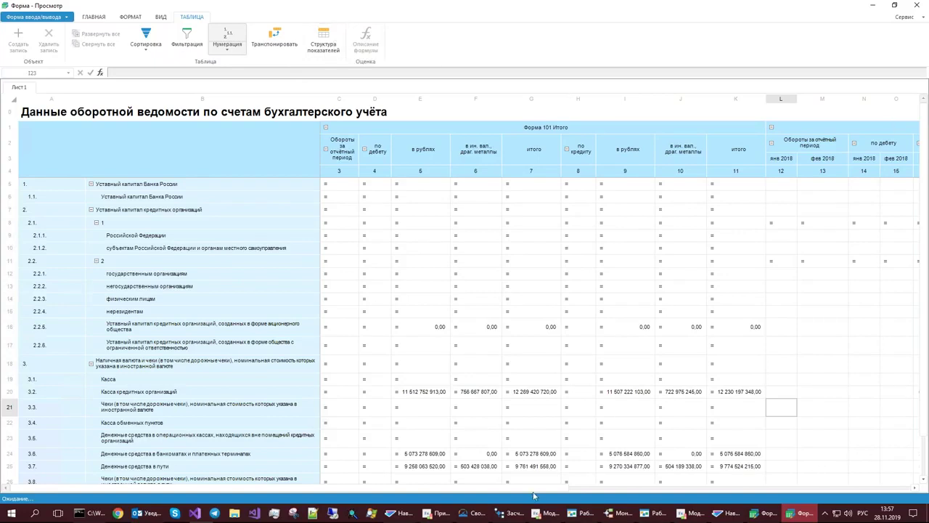
# - Review the monthly Форма 101 columns and highlight the Форма 101 Итого columns C to K for comparison
pyautogui.moveTo(537, 488); pyautogui.dragTo(842, 502)
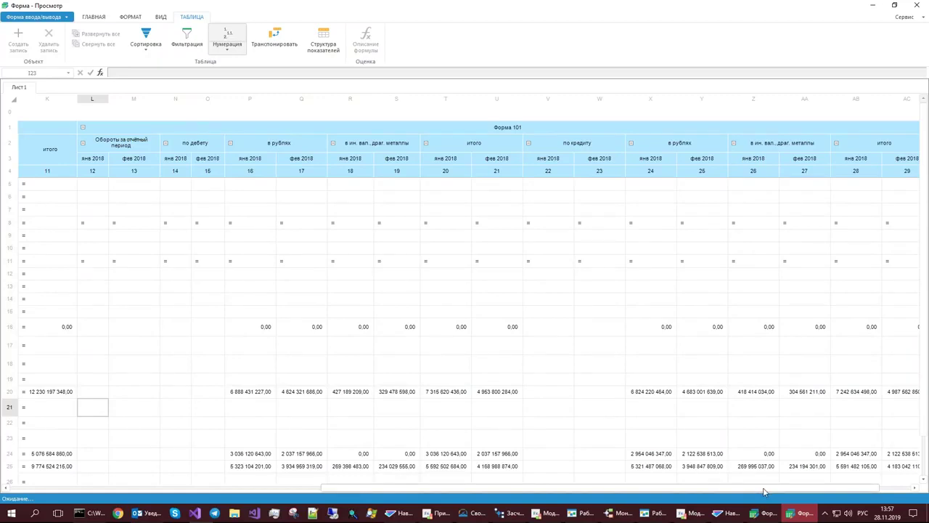
pyautogui.moveTo(764, 492); pyautogui.dragTo(355, 486)
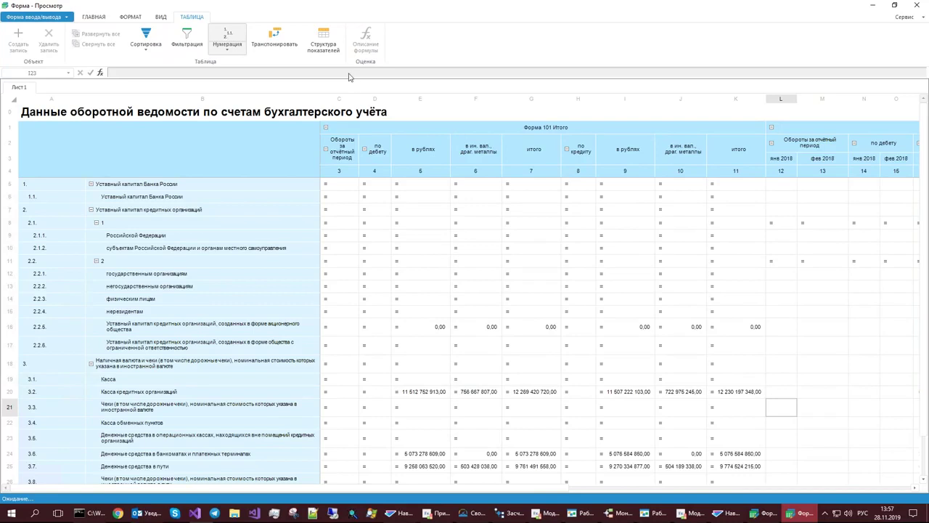
pyautogui.moveTo(342, 95); pyautogui.dragTo(762, 90)
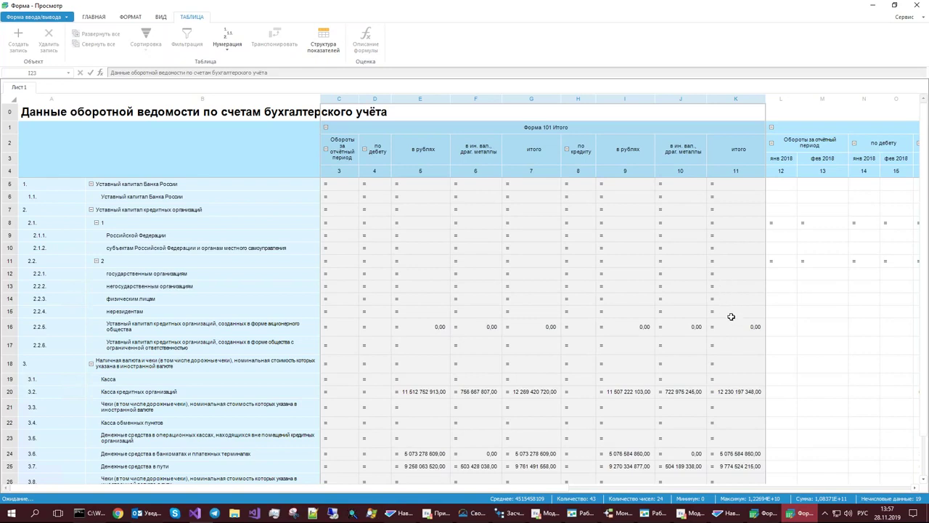
pyautogui.click(750, 390)
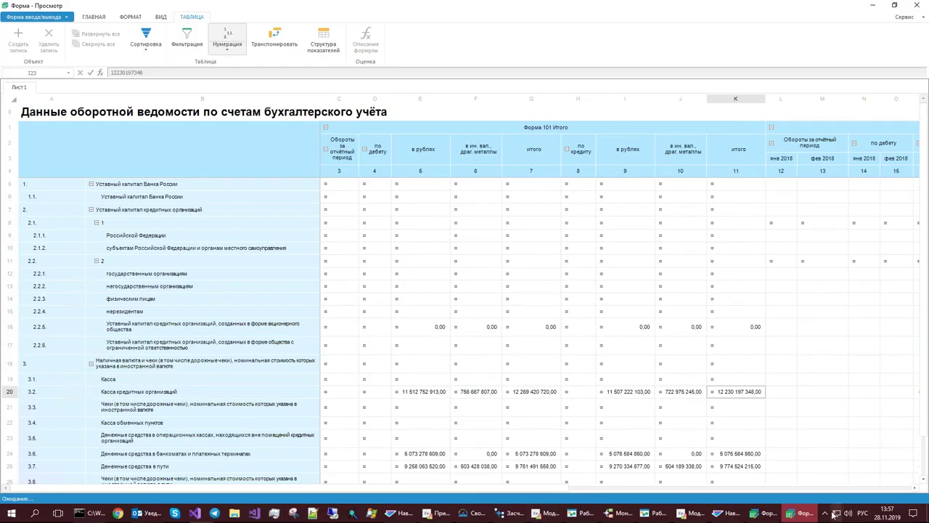
pyautogui.moveTo(808, 511)
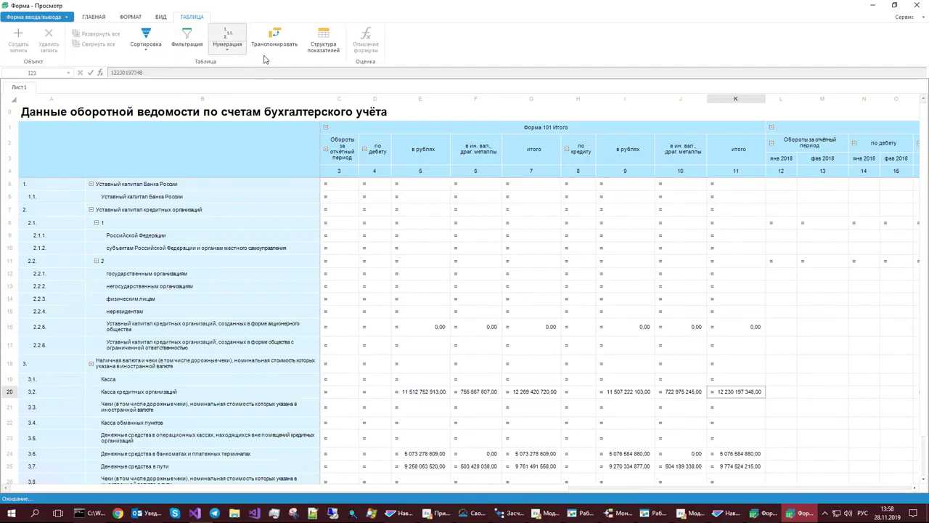
# - Hide the Форма 101 block in the table's indicator structure and apply the change
pyautogui.click(324, 40)
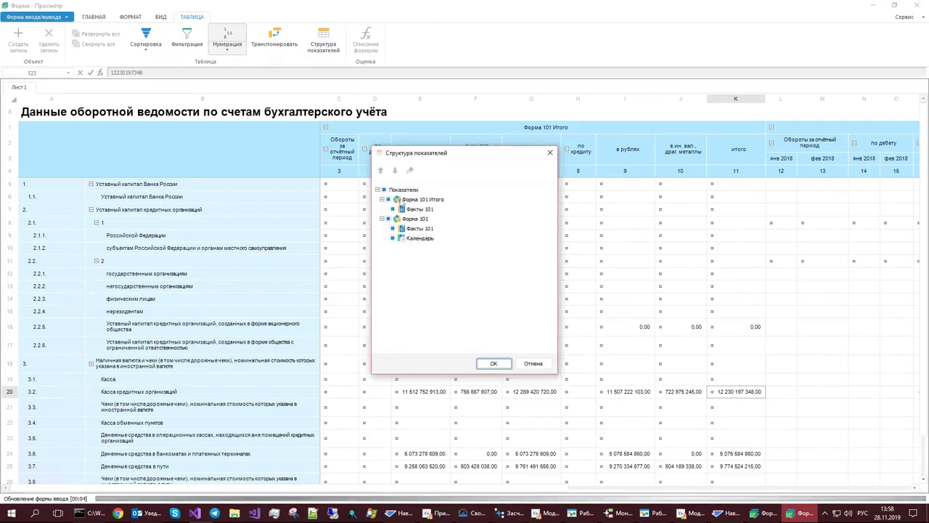
pyautogui.click(389, 220)
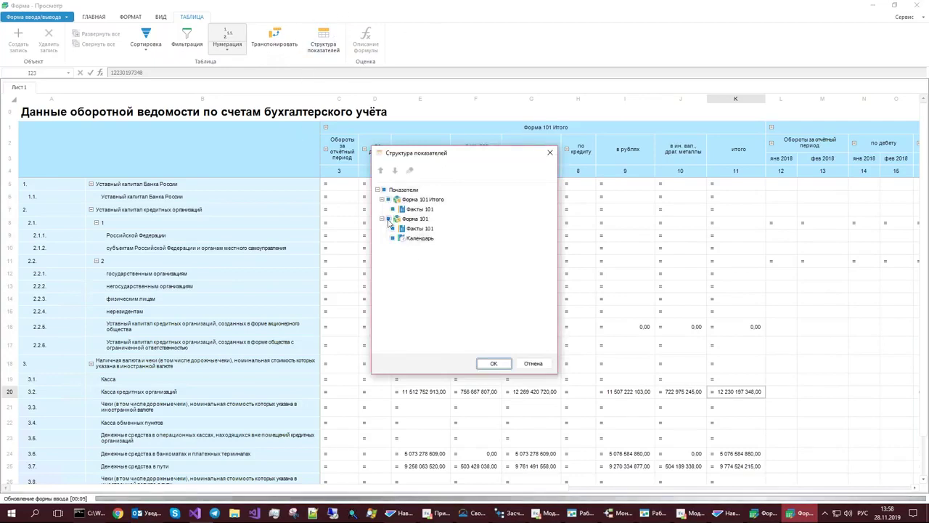
pyautogui.click(503, 367)
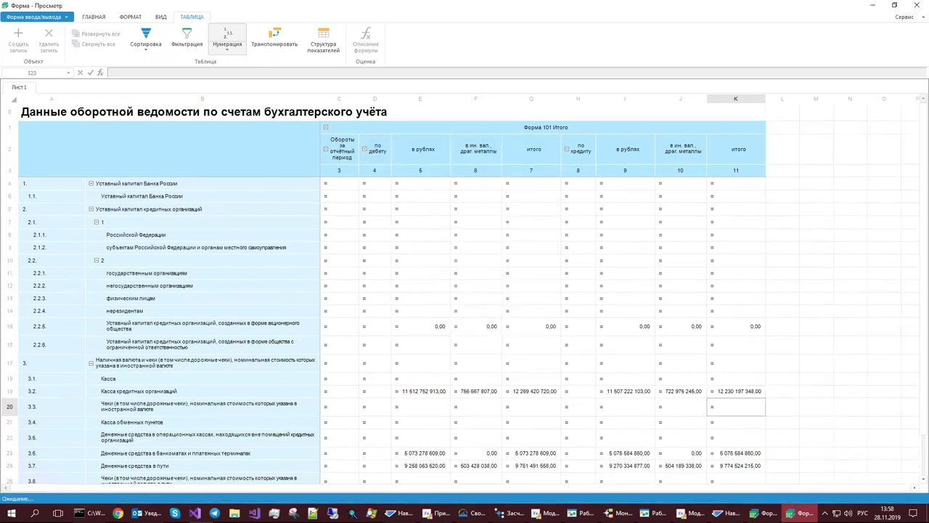
# - Show Форма 101 again, place it before Форма 101 Итого in the indicator structure and apply the order
pyautogui.click(324, 39)
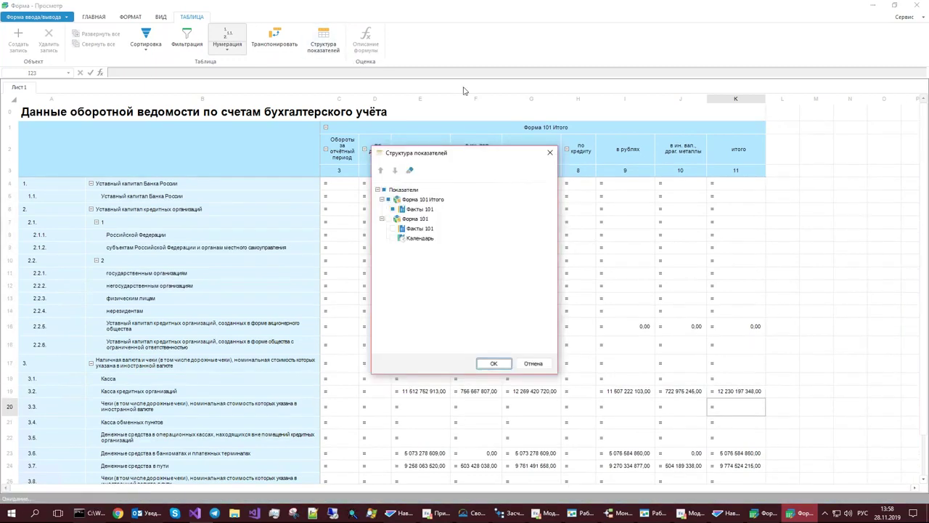
pyautogui.click(389, 218)
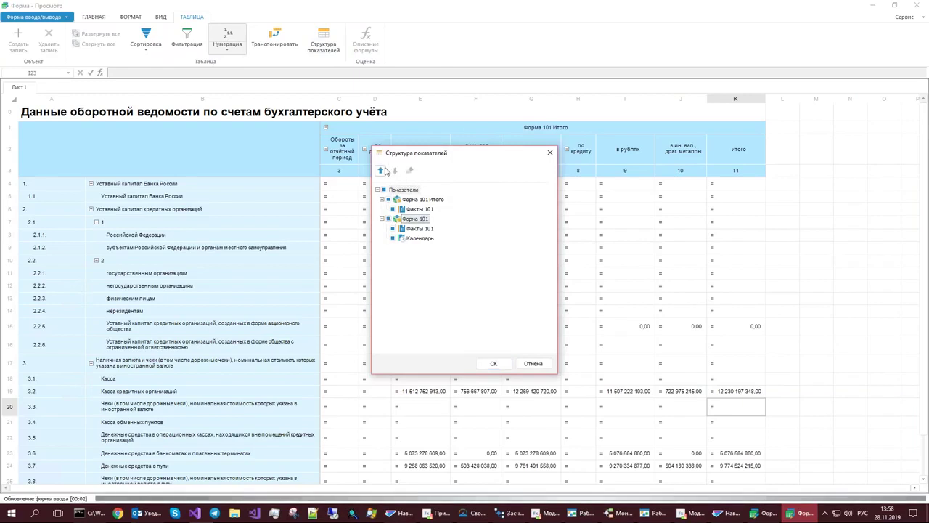
pyautogui.click(384, 171)
pyautogui.click(394, 171)
pyautogui.click(383, 171)
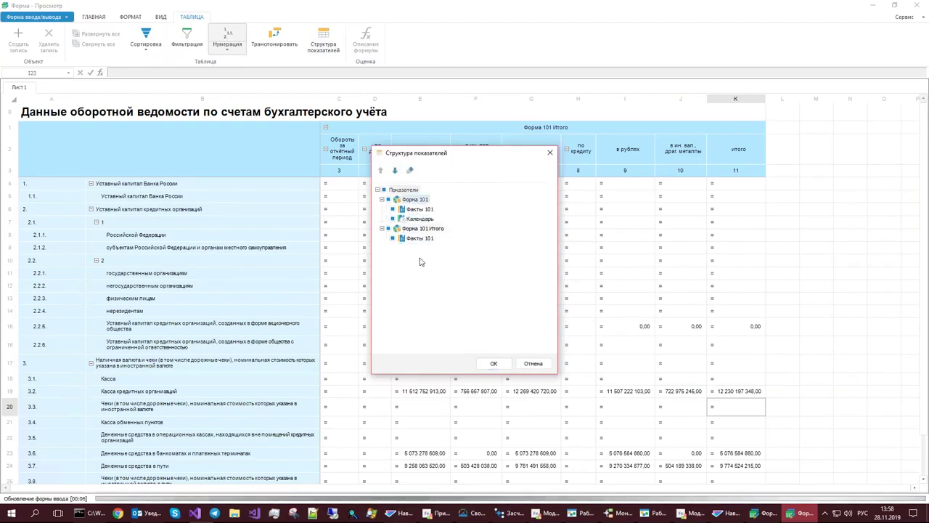
pyautogui.click(494, 363)
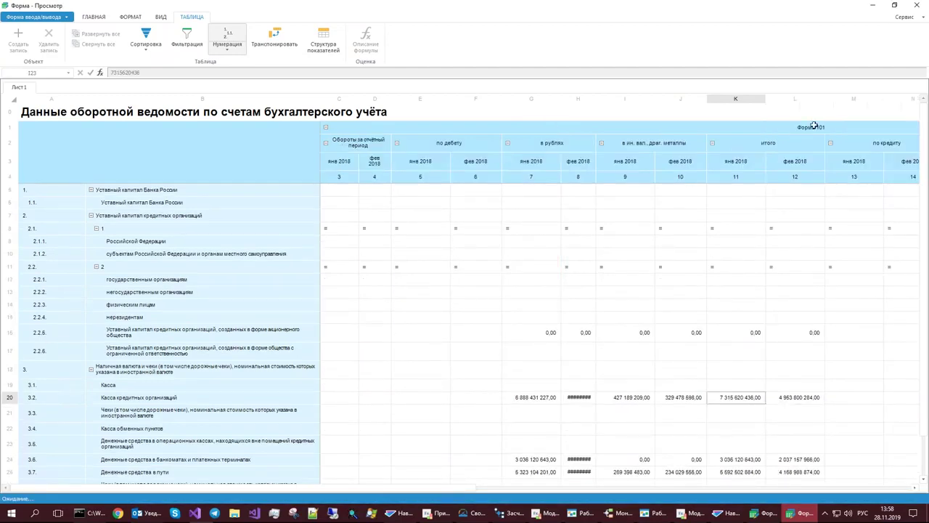
# - Move Форма 101 below Форма 101 Итого in the table's indicator structure and apply the order
pyautogui.click(320, 50)
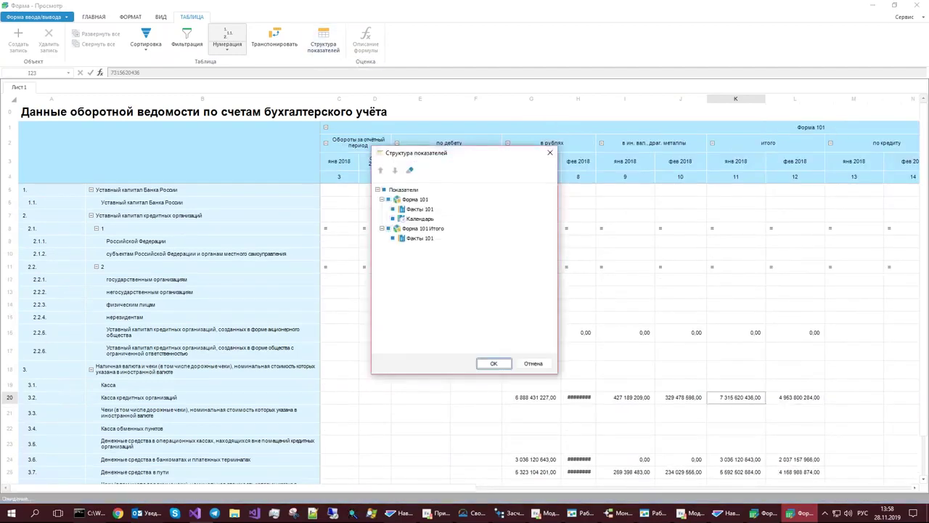
pyautogui.click(410, 200)
pyautogui.click(395, 170)
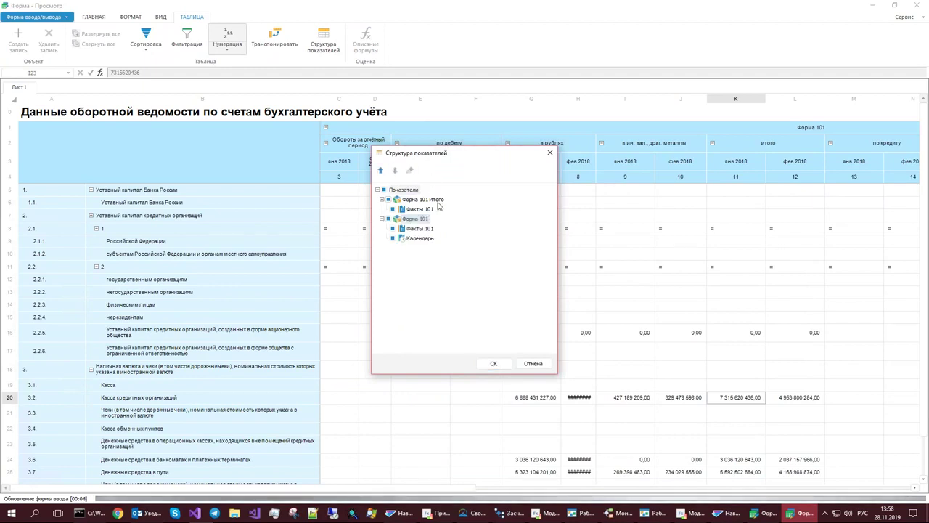
pyautogui.click(493, 363)
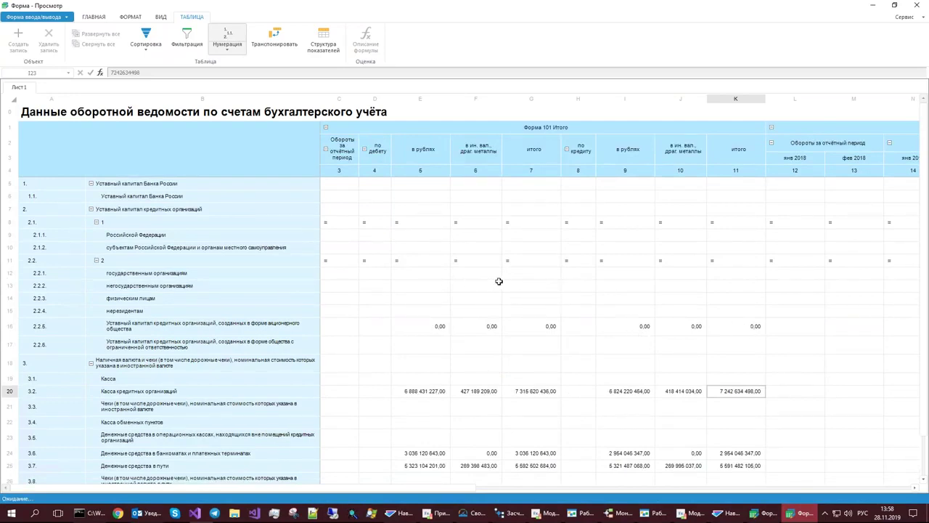
pyautogui.click(431, 285)
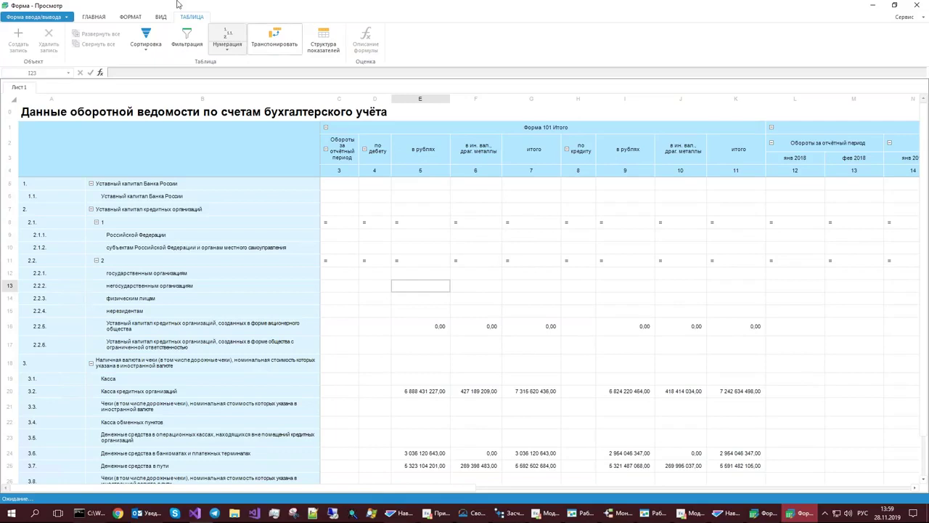
# - Examine the formatting options for the whole table and for the row heading Уставный капитал кредитных организаций
pyautogui.click(166, 17)
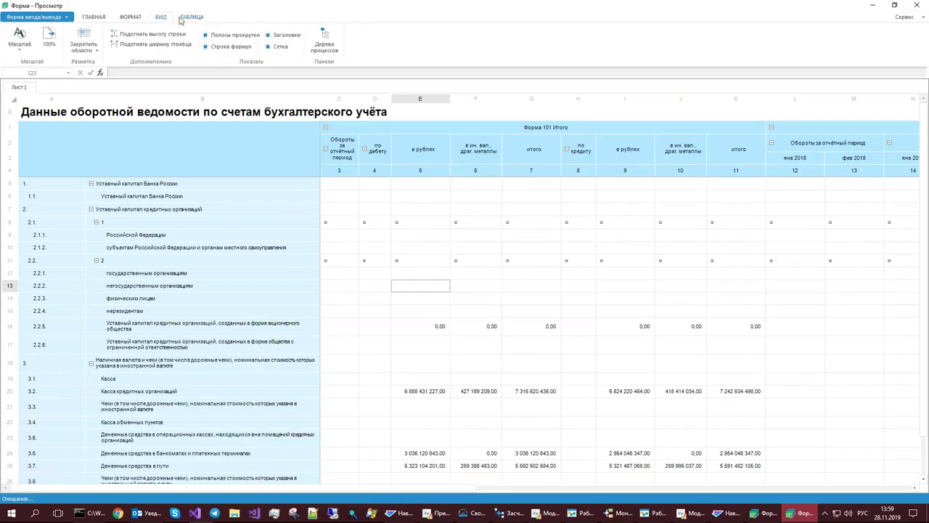
pyautogui.click(133, 17)
pyautogui.click(342, 40)
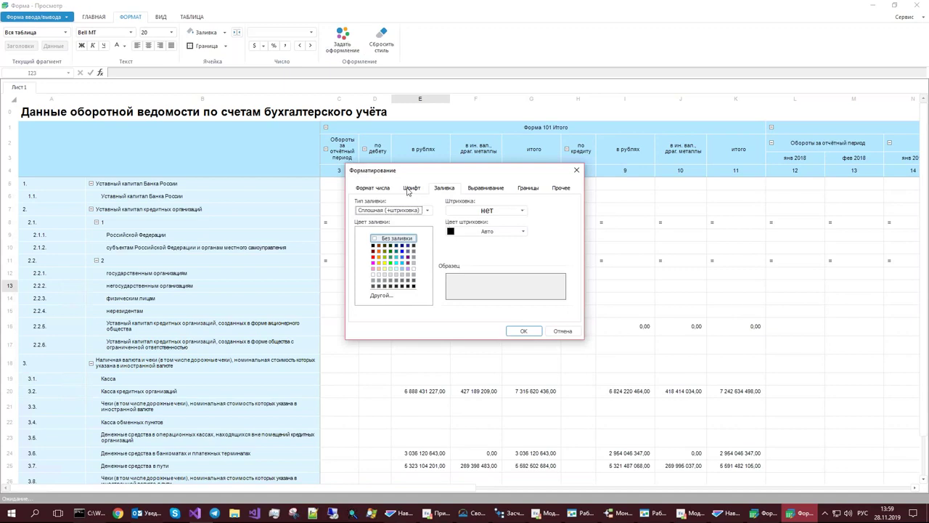
pyautogui.click(576, 170)
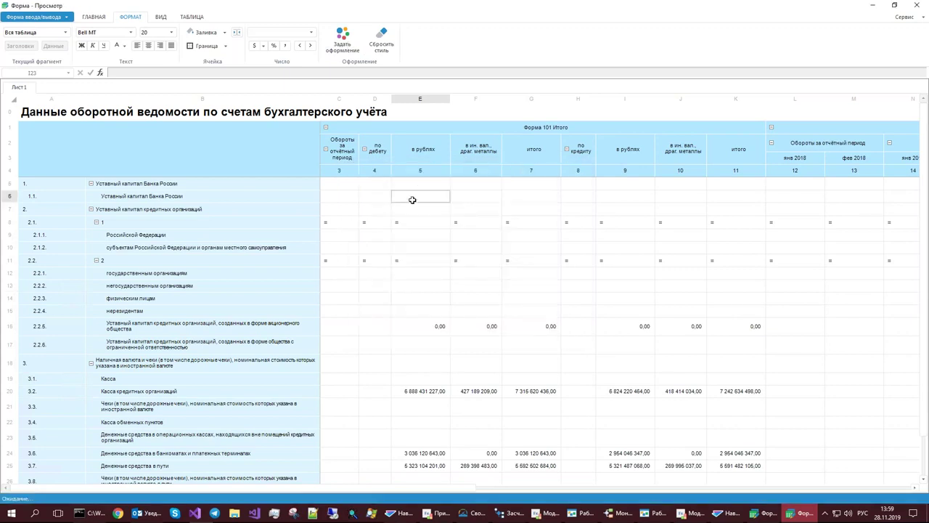
pyautogui.moveTo(327, 201); pyautogui.dragTo(399, 302)
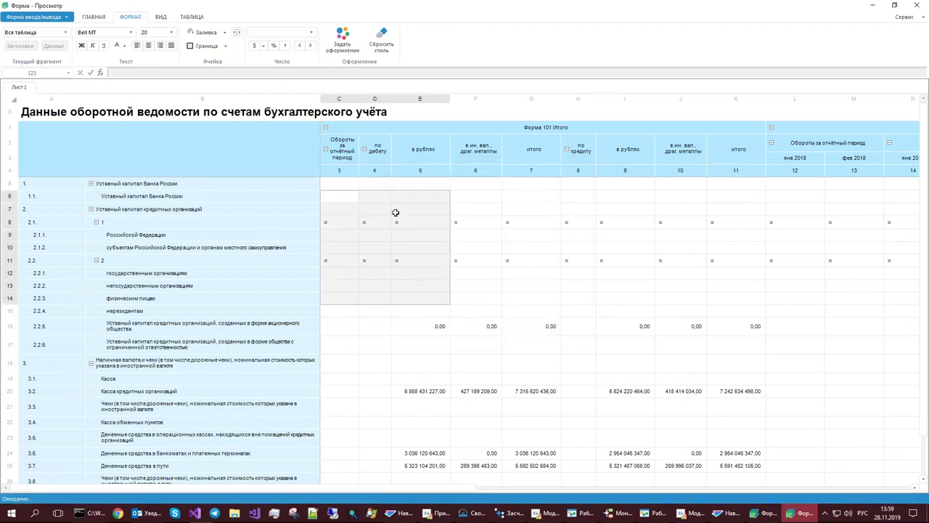
pyautogui.click(265, 206)
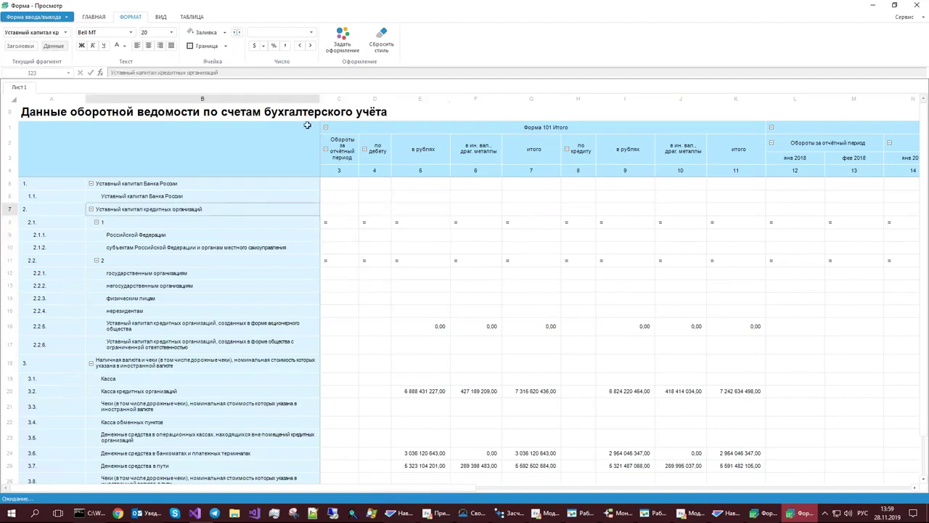
pyautogui.click(353, 40)
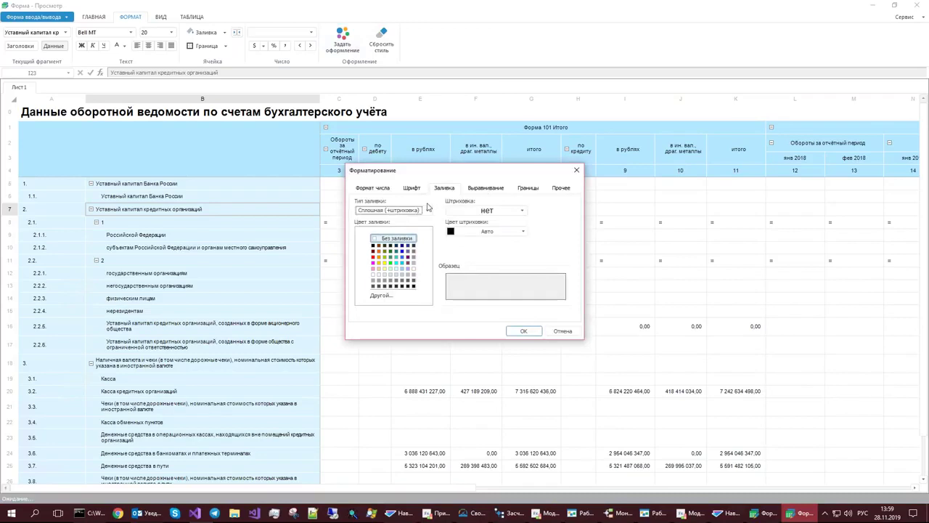
pyautogui.click(563, 331)
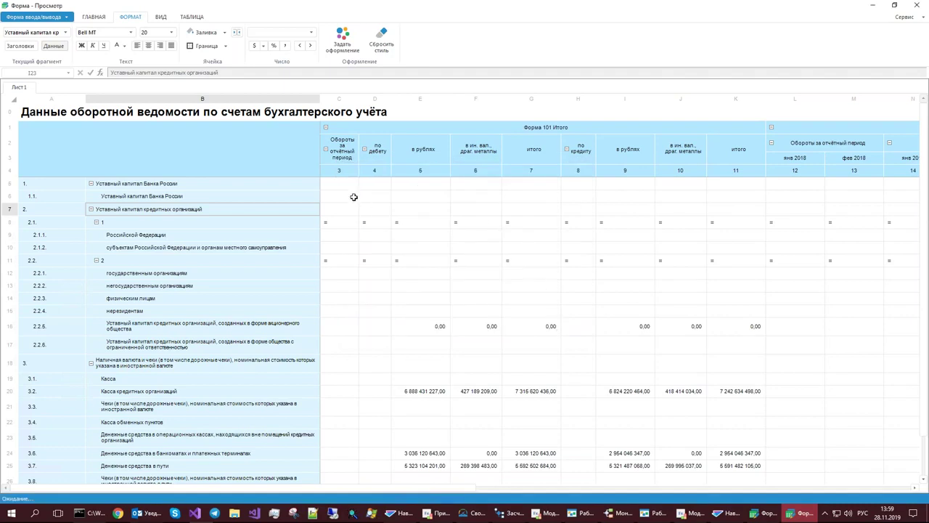
pyautogui.click(368, 217)
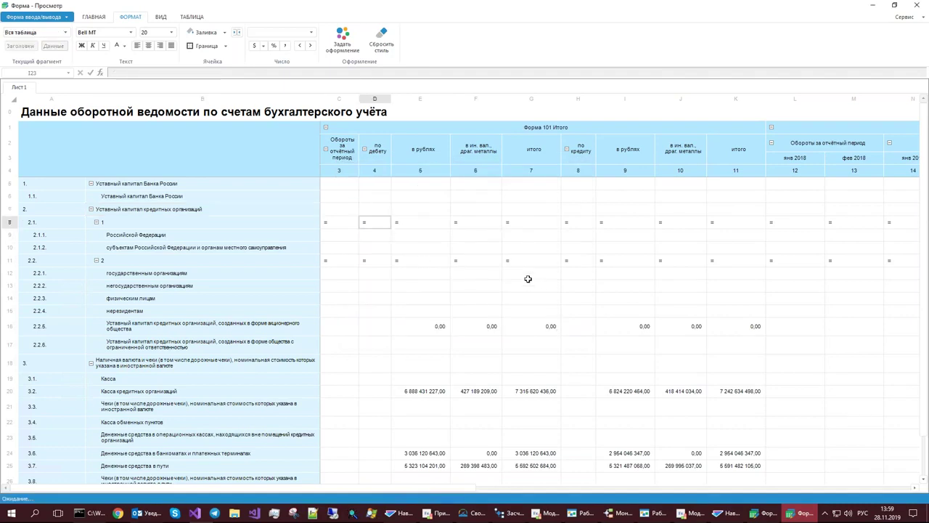
# - Compare the numbering options of the preview and editing forms, and examine the row numbering types and formats available when editing
pyautogui.click(772, 520)
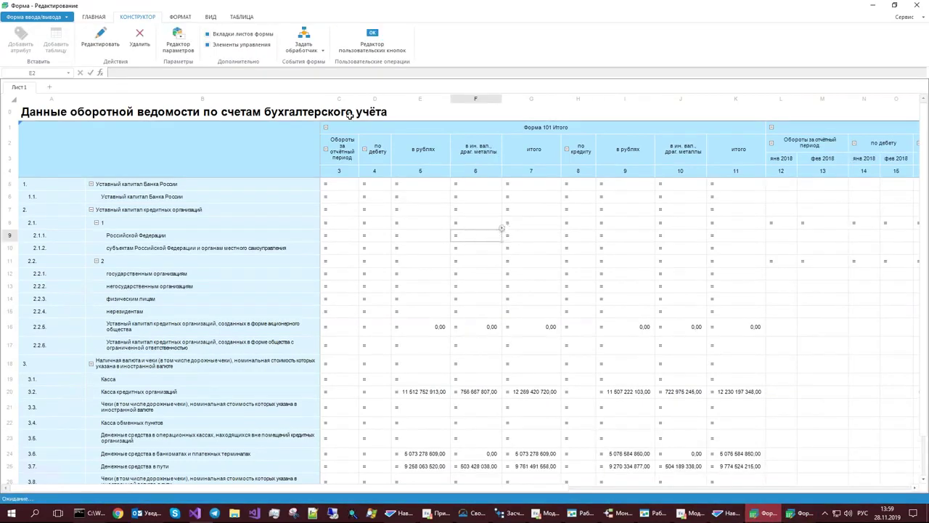
pyautogui.click(800, 513)
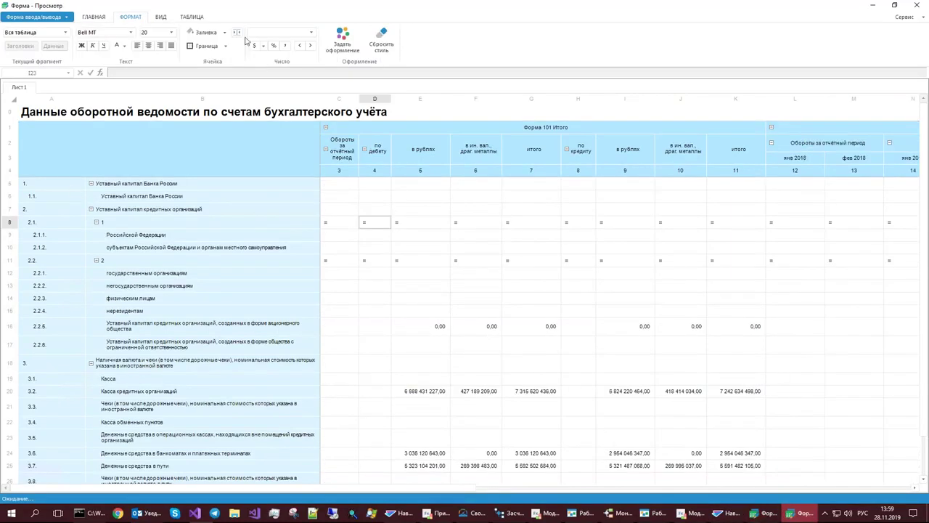
pyautogui.click(192, 16)
pyautogui.click(226, 40)
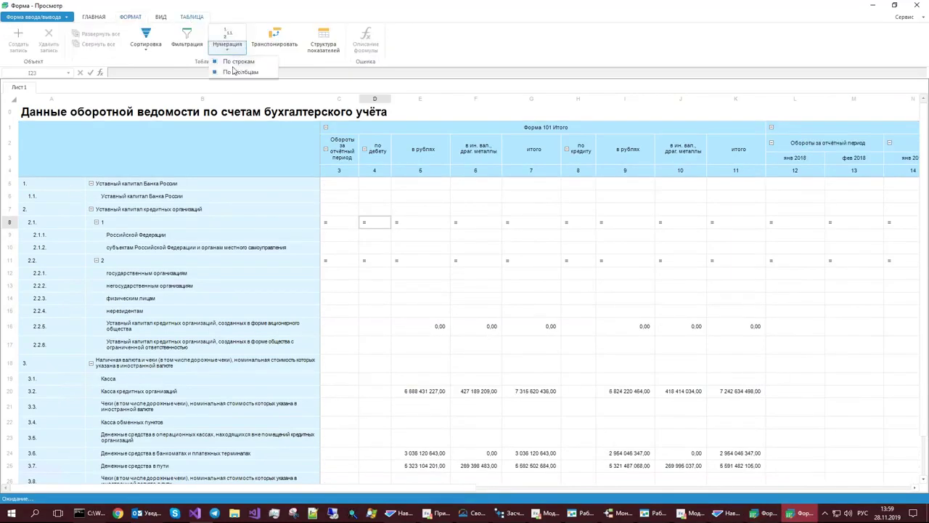
pyautogui.click(766, 517)
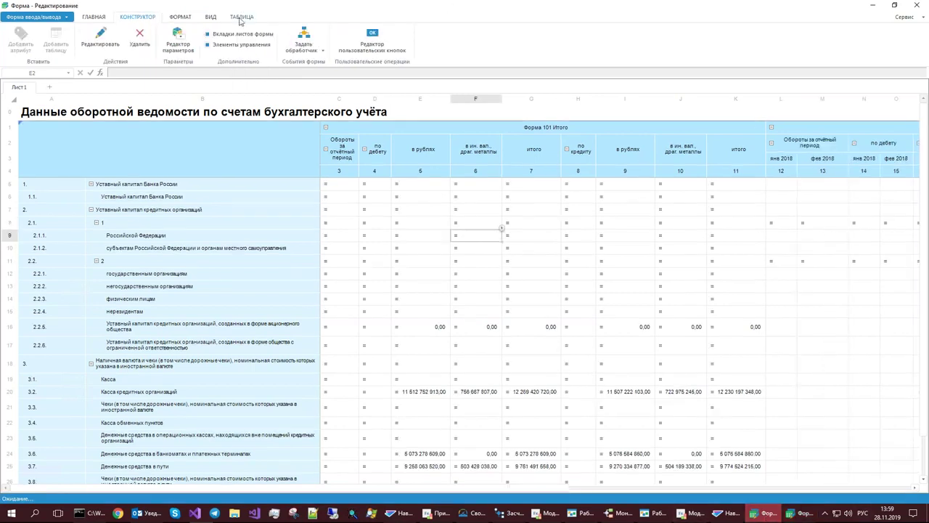
pyautogui.click(229, 50)
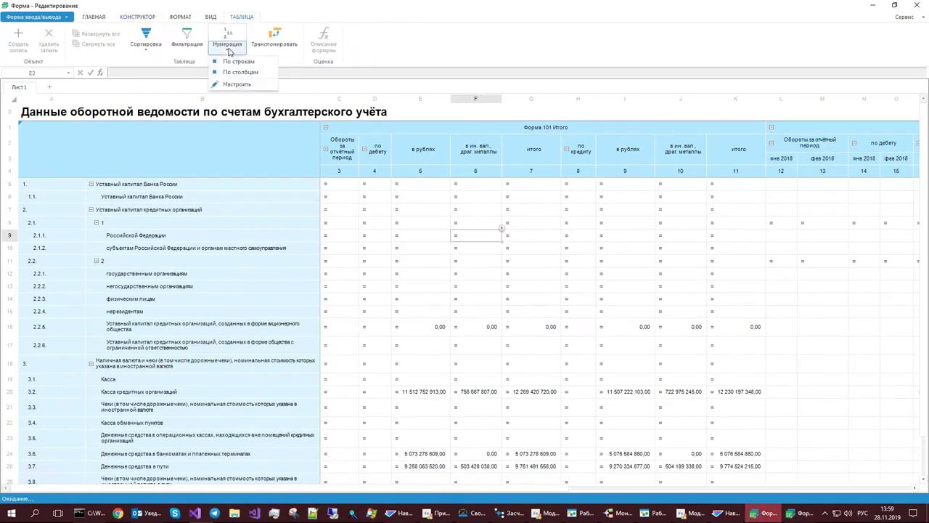
pyautogui.click(237, 83)
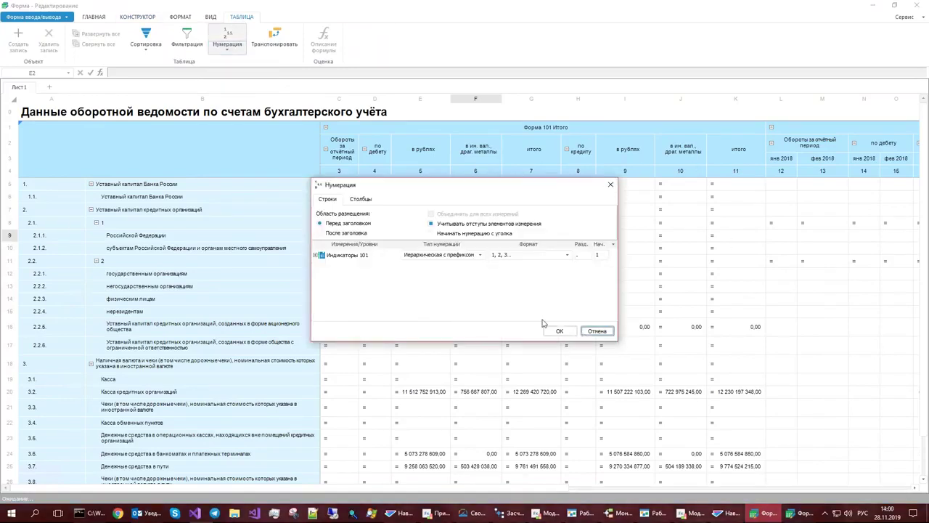
pyautogui.click(484, 255)
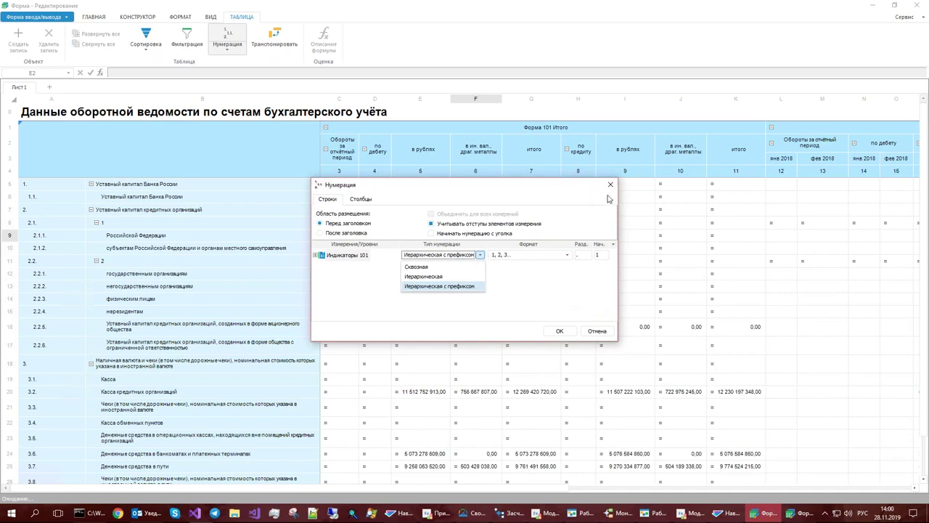
pyautogui.click(445, 286)
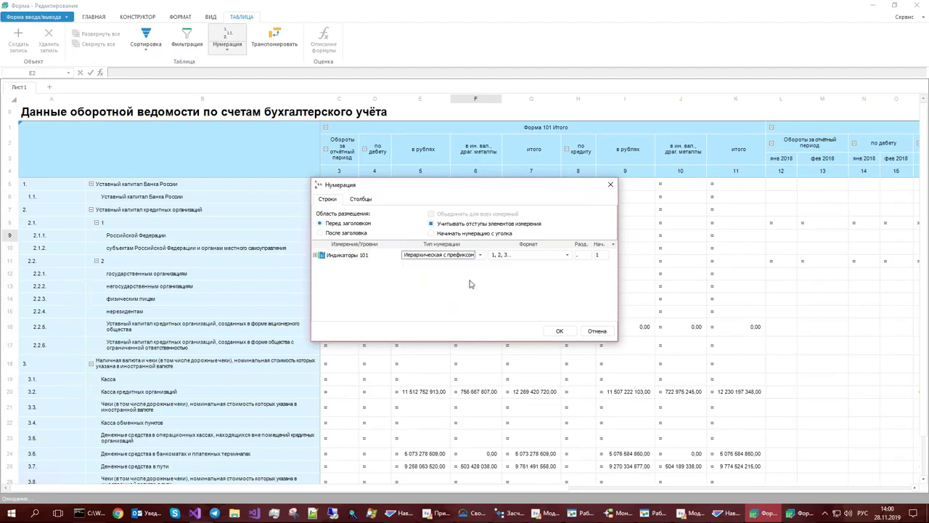
pyautogui.click(567, 255)
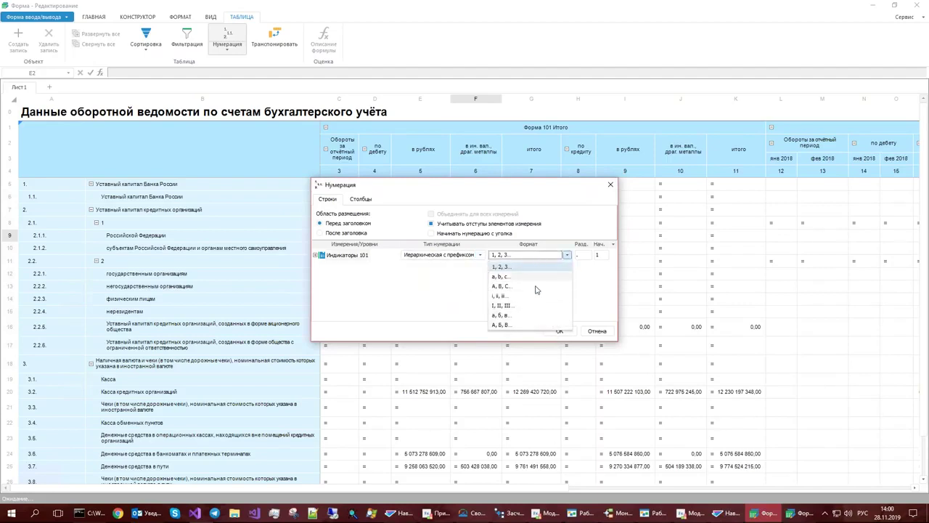
pyautogui.click(591, 296)
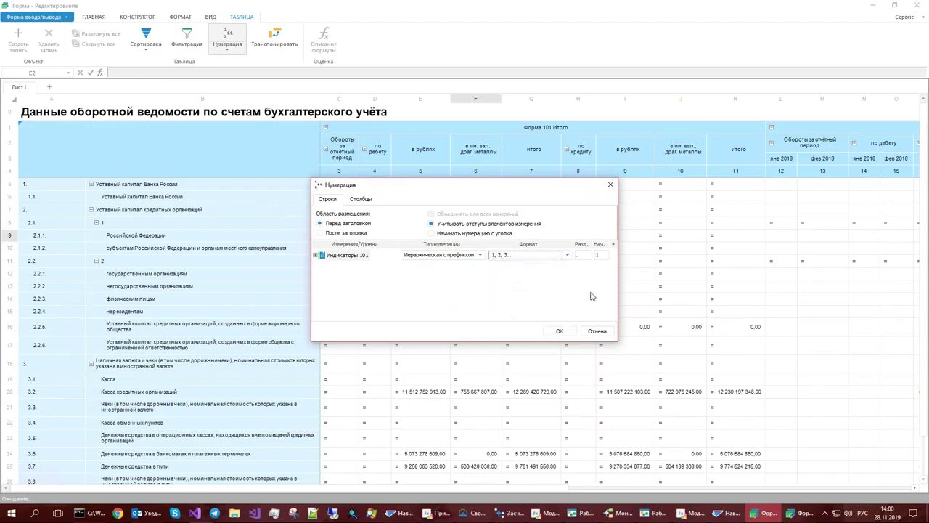
# - Apply the row numbering type Сквозная to Индикаторы 101, and disable Учитывать отступы элементов измерения for the row numbers
pyautogui.click(482, 255)
pyautogui.click(418, 267)
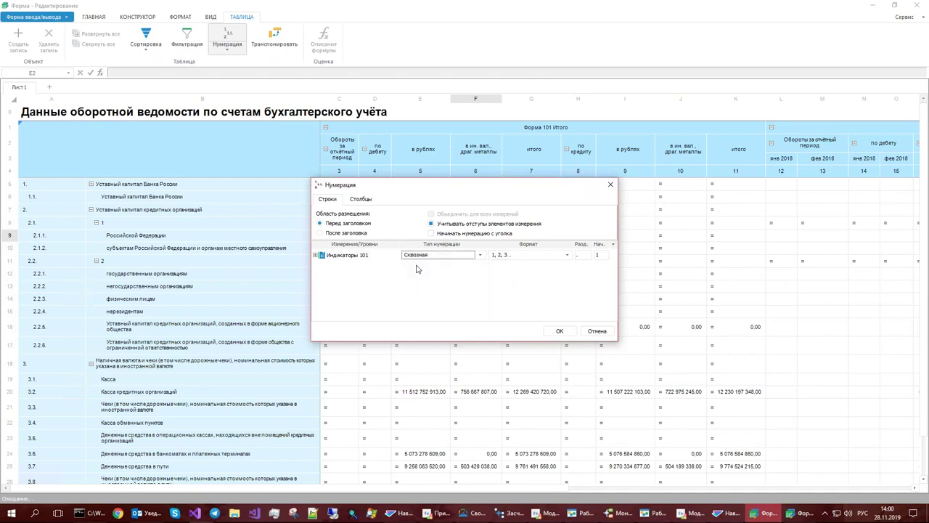
pyautogui.click(570, 333)
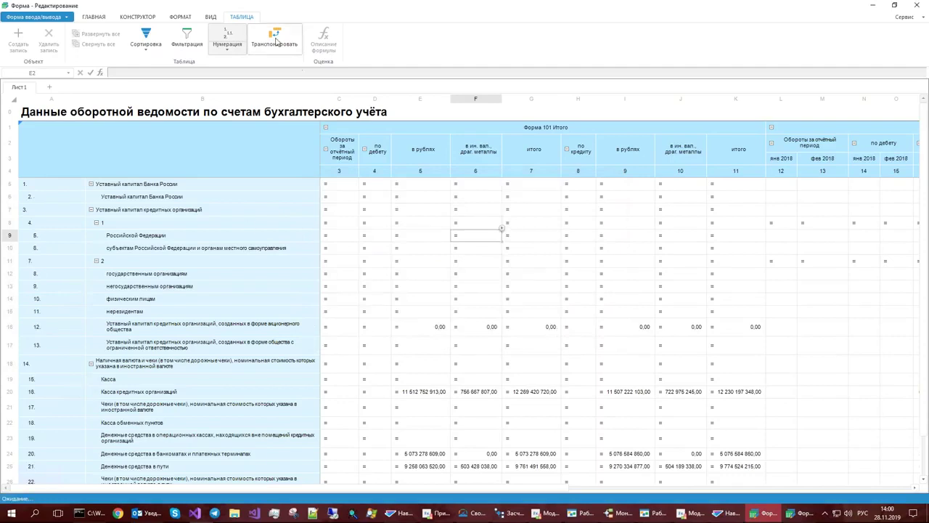
pyautogui.click(228, 47)
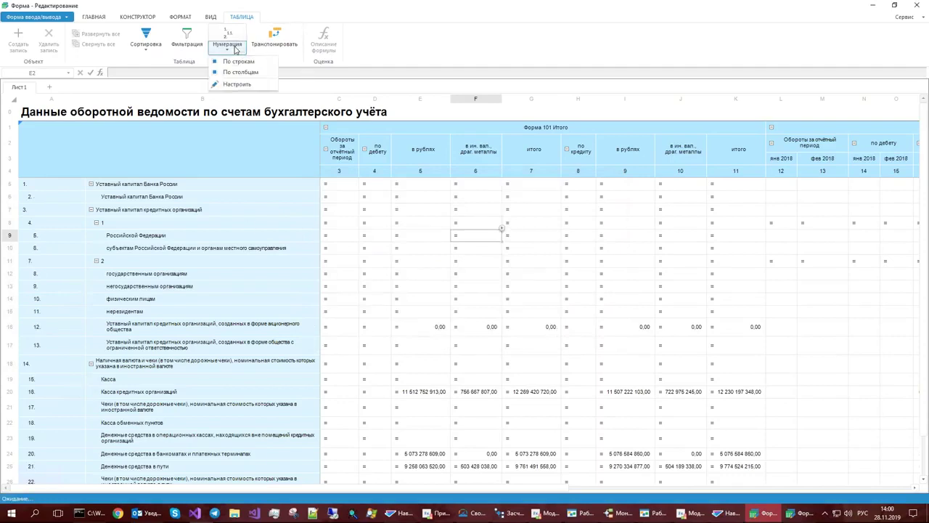
pyautogui.click(237, 84)
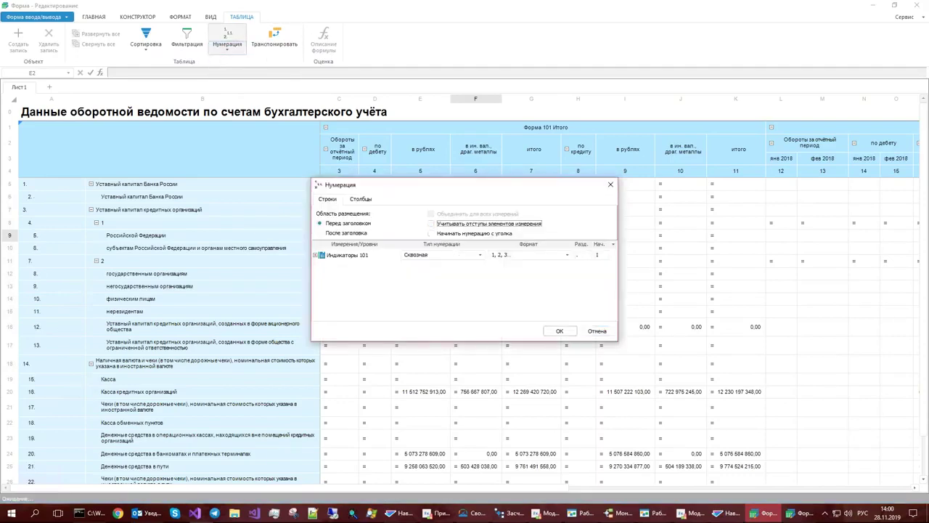
pyautogui.click(569, 333)
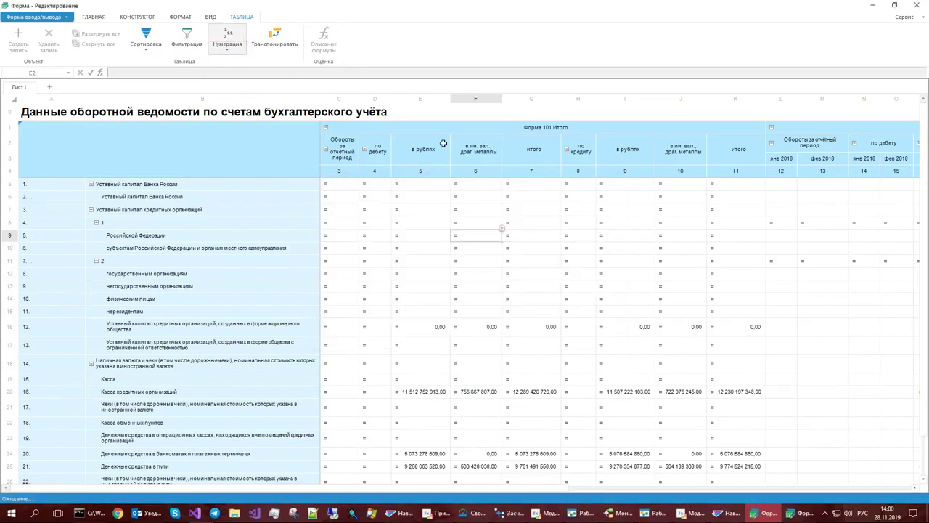
# - Apply the row numbering type Иерархическая с префиксом to Индикаторы 101 with Учитывать отступы элементов измерения enabled
pyautogui.click(233, 54)
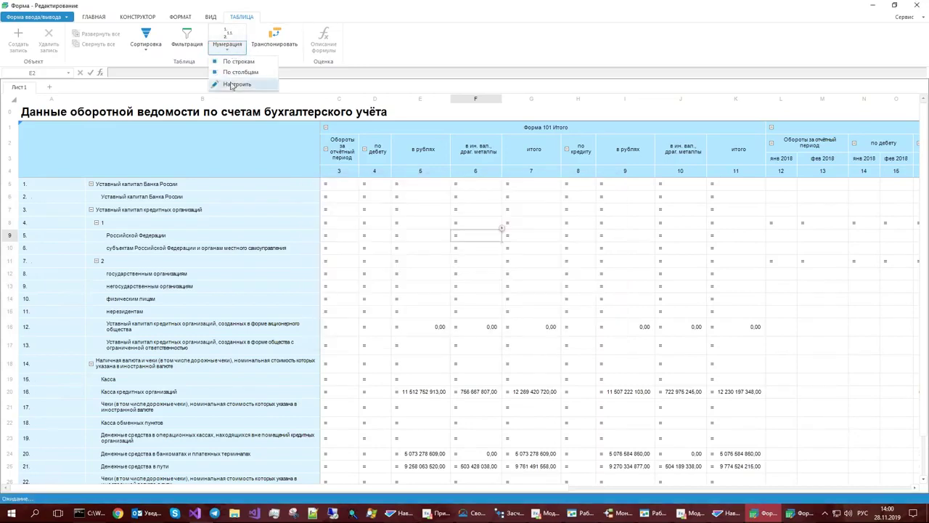
pyautogui.click(228, 85)
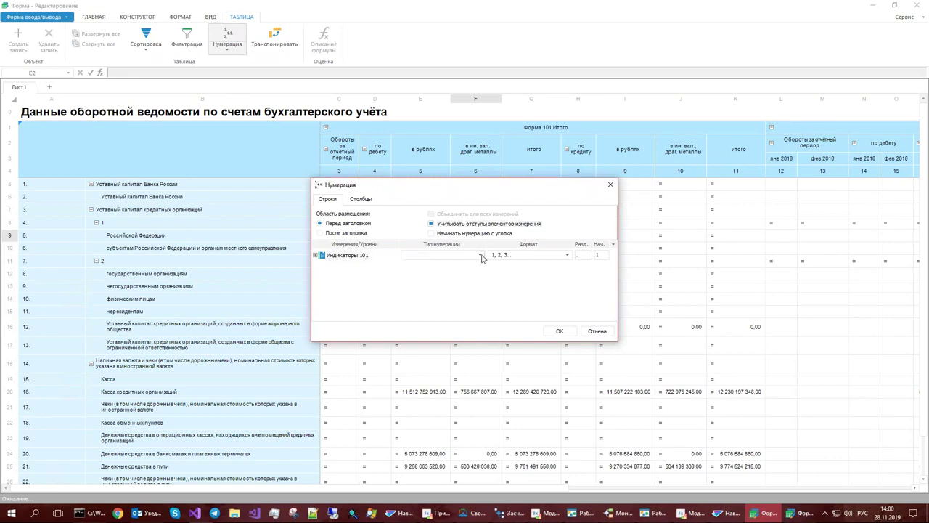
pyautogui.click(479, 254)
pyautogui.click(452, 286)
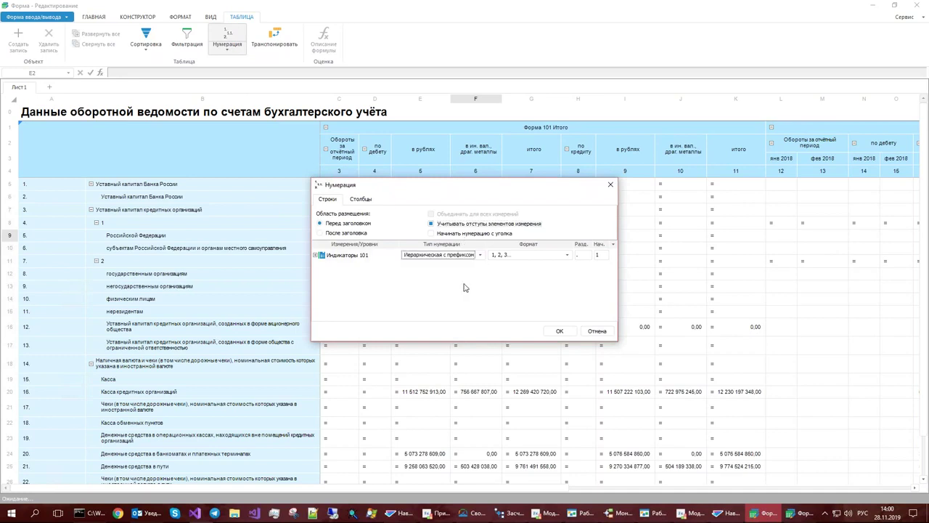
pyautogui.click(559, 332)
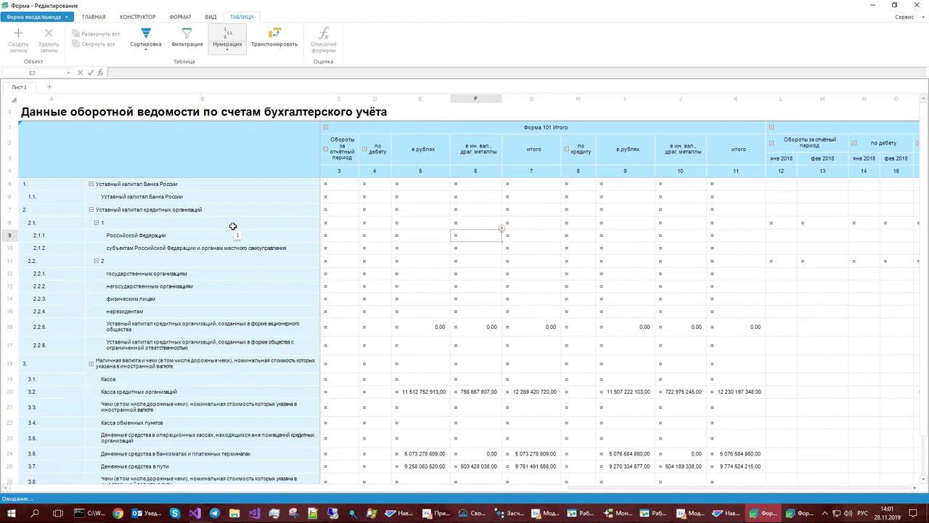
# - Disable Скрывать пустые значения атрибутов in the grouping settings of the table area's row header structure
pyautogui.click(143, 19)
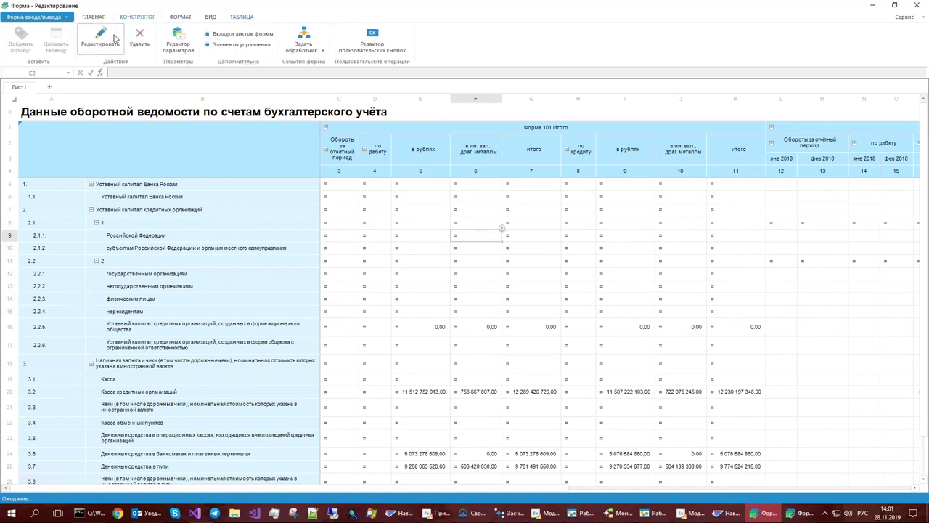
pyautogui.click(101, 40)
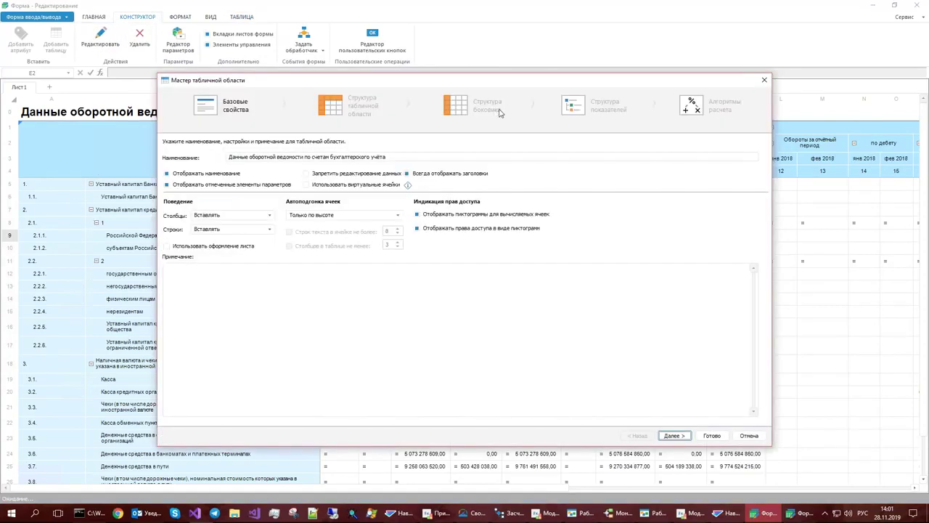
pyautogui.click(673, 435)
pyautogui.click(213, 413)
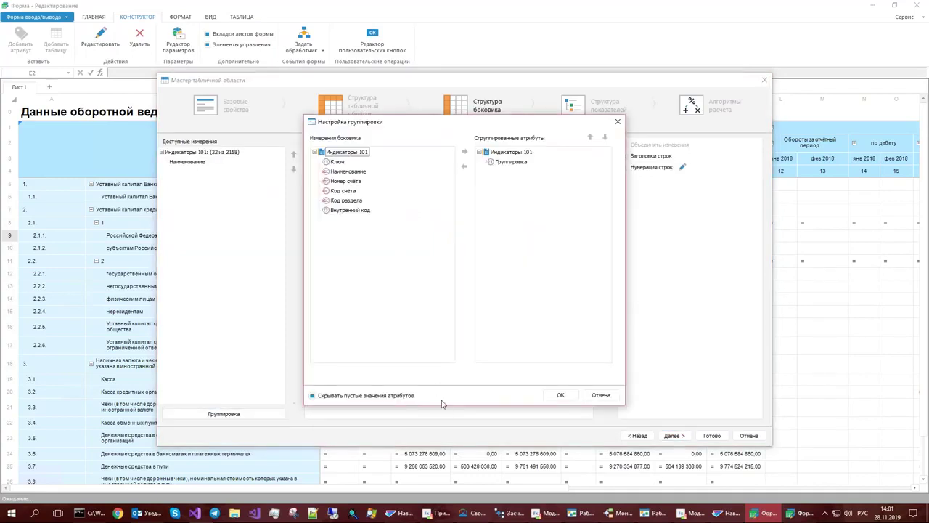
pyautogui.click(314, 397)
pyautogui.click(564, 397)
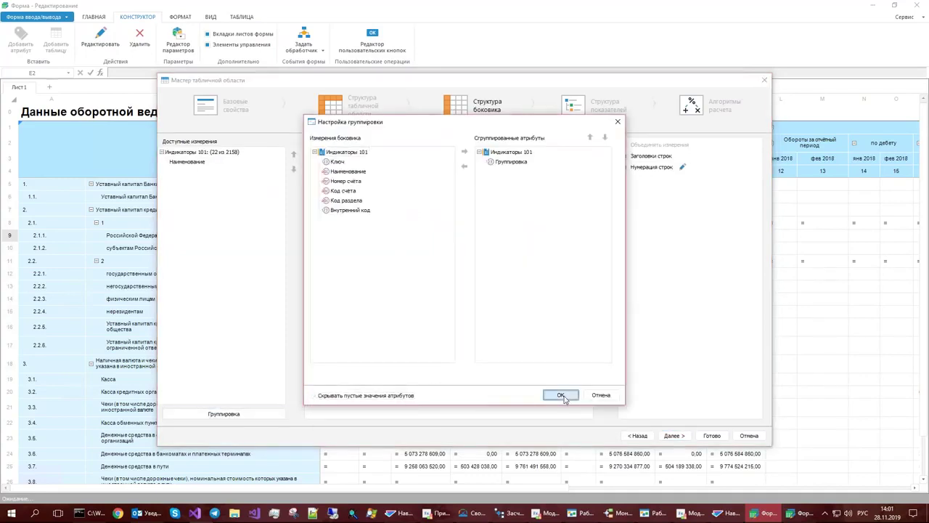
# - Apply the table area settings and examine the empty and filled grouping rows in the row header
pyautogui.click(713, 437)
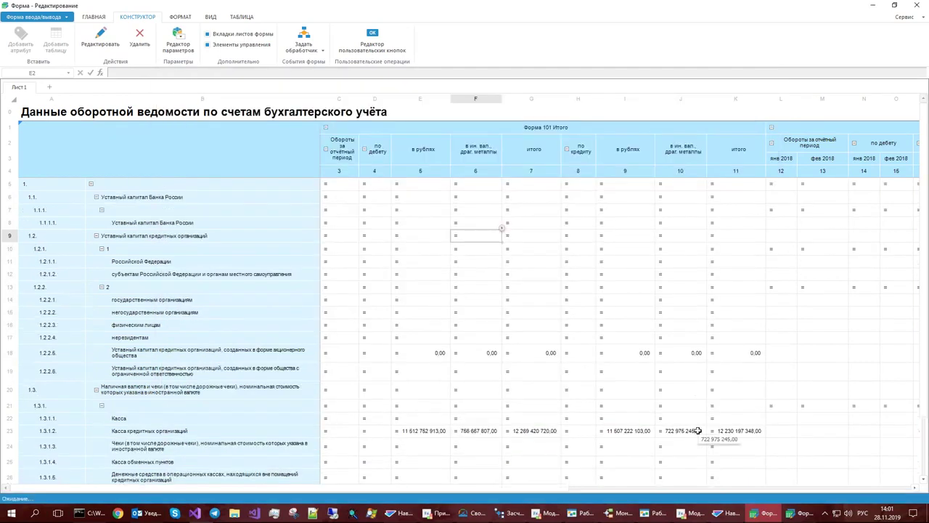
pyautogui.click(168, 407)
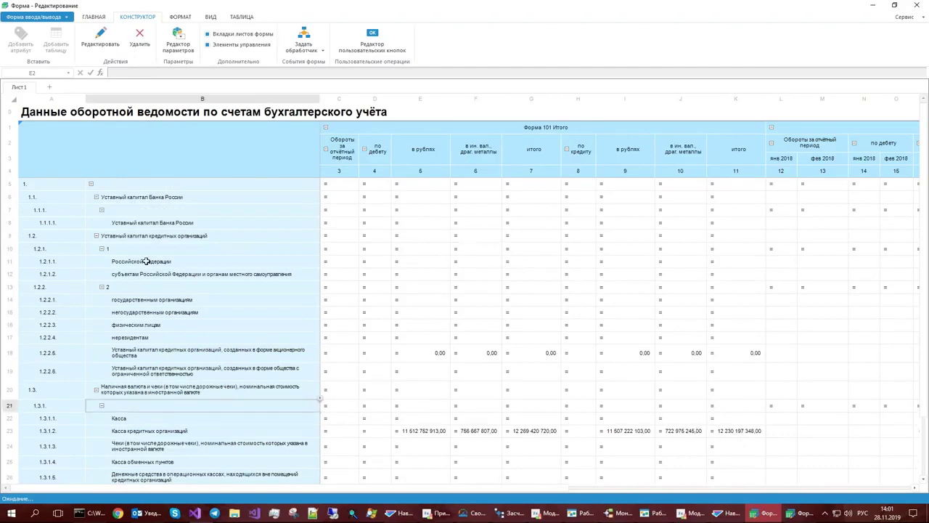
pyautogui.click(153, 185)
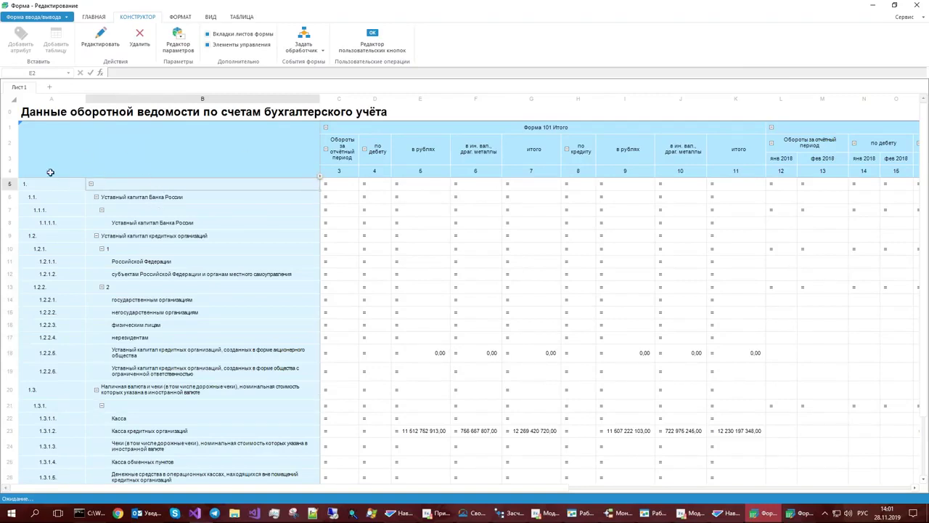
pyautogui.click(161, 211)
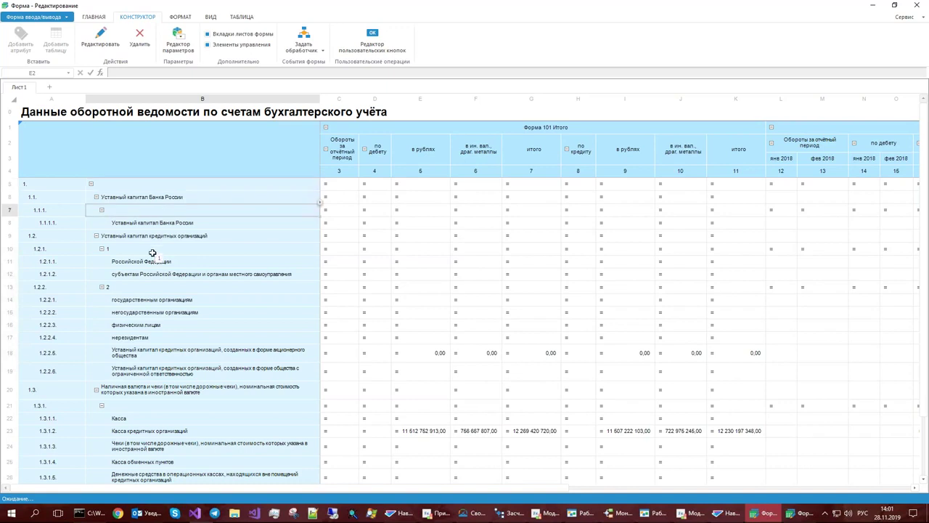
pyautogui.click(149, 186)
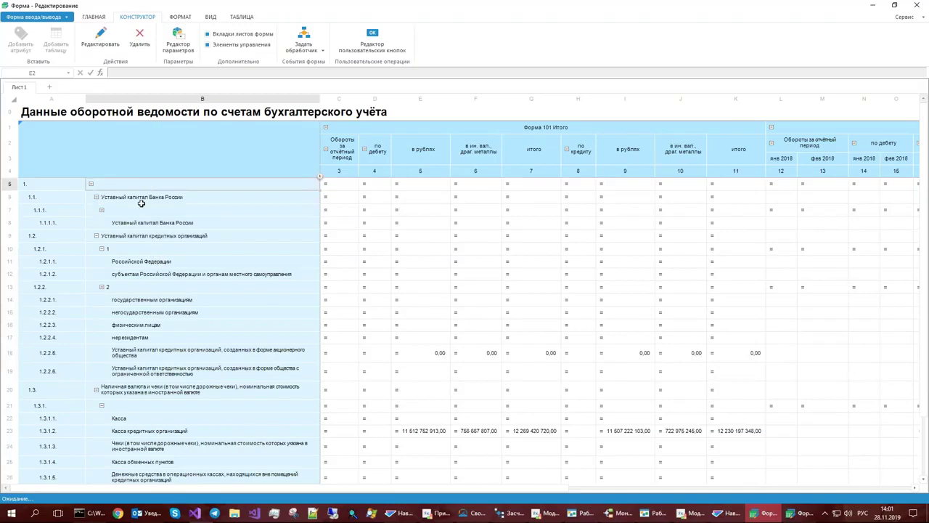
pyautogui.click(138, 210)
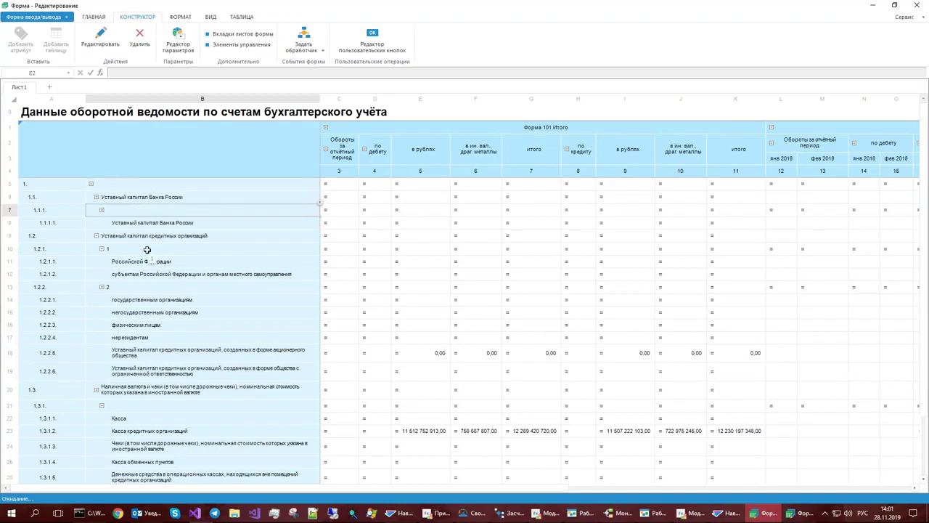
pyautogui.click(147, 249)
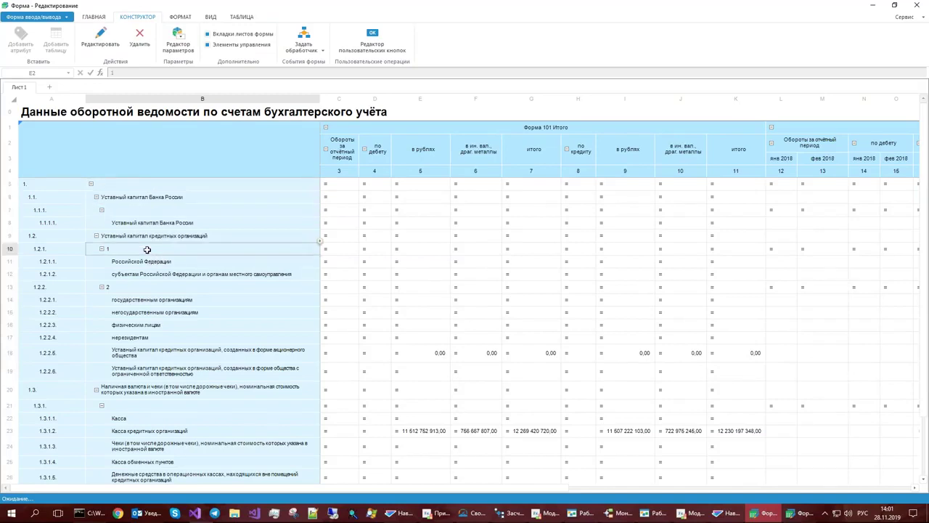
pyautogui.click(145, 289)
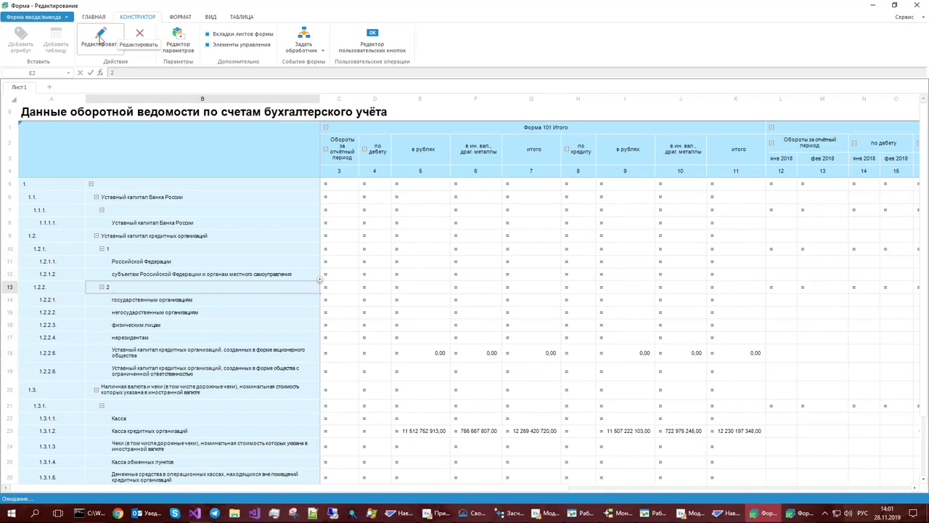
# - Enable Скрывать пустые значения атрибутов in the row header grouping of the table area and apply the changes
pyautogui.click(100, 40)
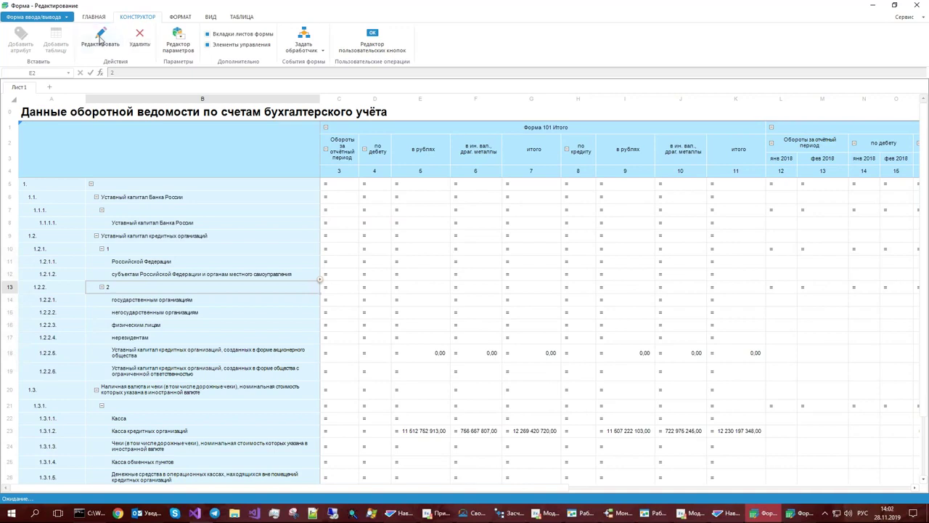
pyautogui.click(480, 108)
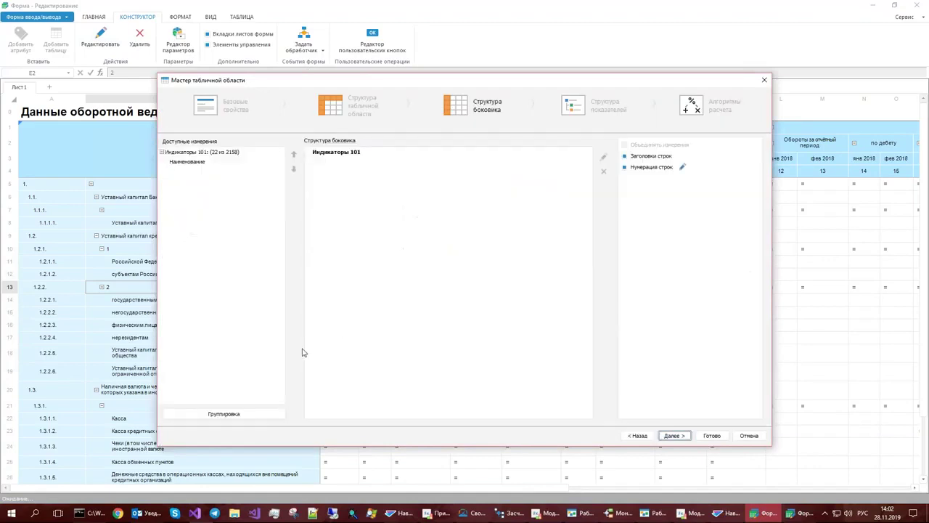
pyautogui.click(221, 416)
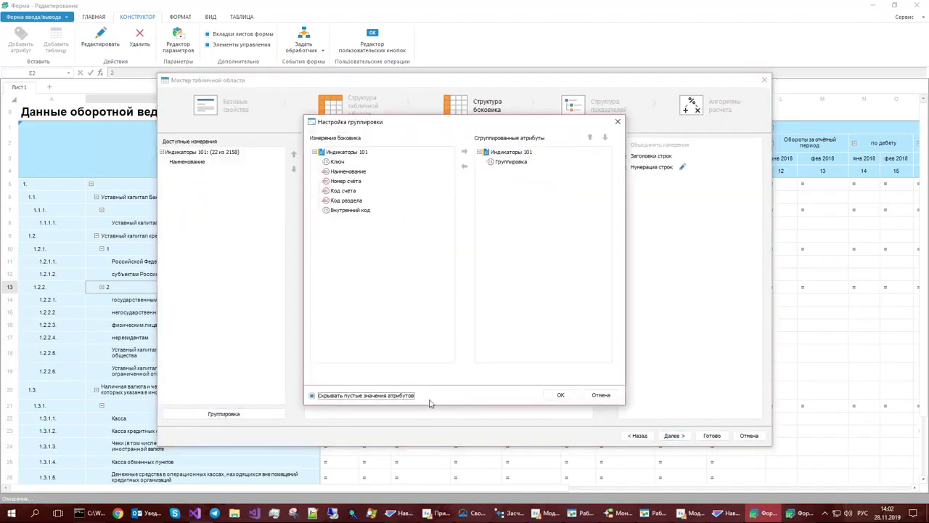
pyautogui.click(561, 395)
pyautogui.click(710, 436)
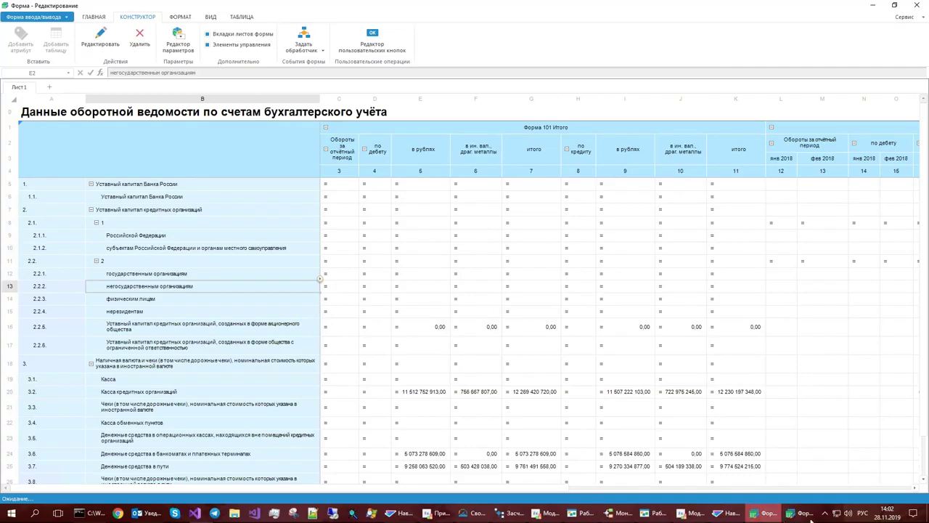
# - Switch to the preview form and review its view, cell formatting, indicator structure, main and table options available for personalizing the form
pyautogui.click(804, 513)
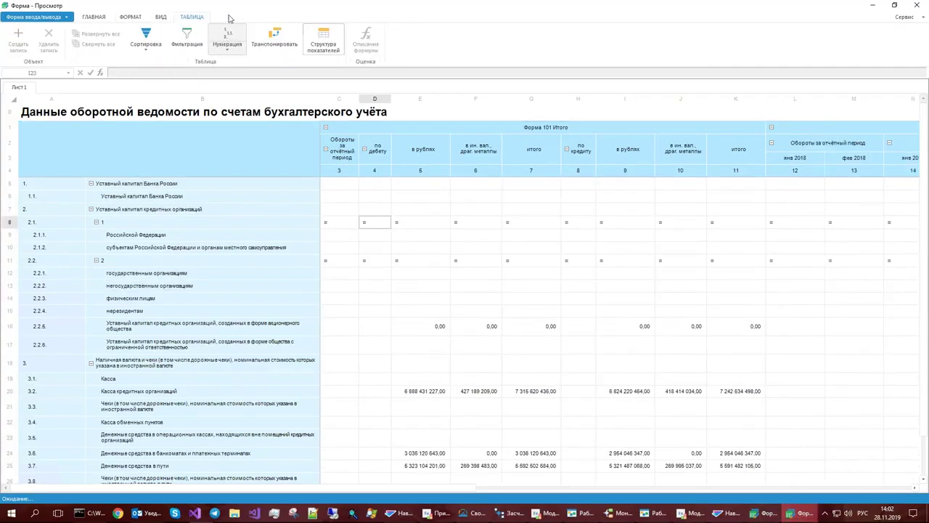
pyautogui.click(162, 17)
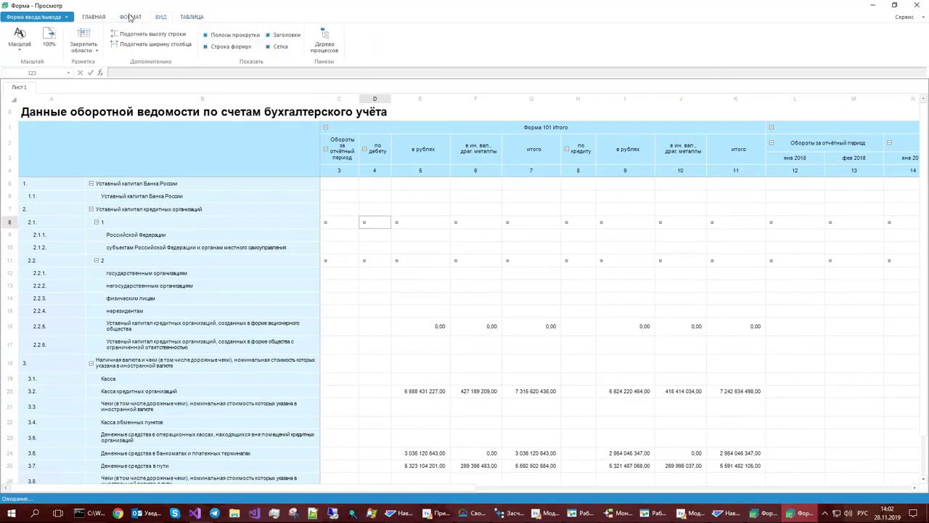
pyautogui.click(130, 17)
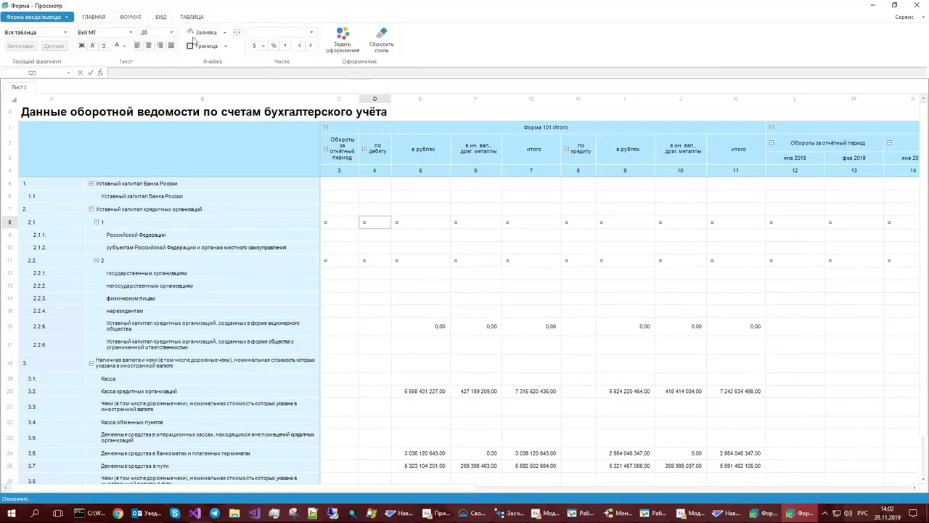
pyautogui.click(193, 17)
pyautogui.click(331, 52)
pyautogui.click(551, 153)
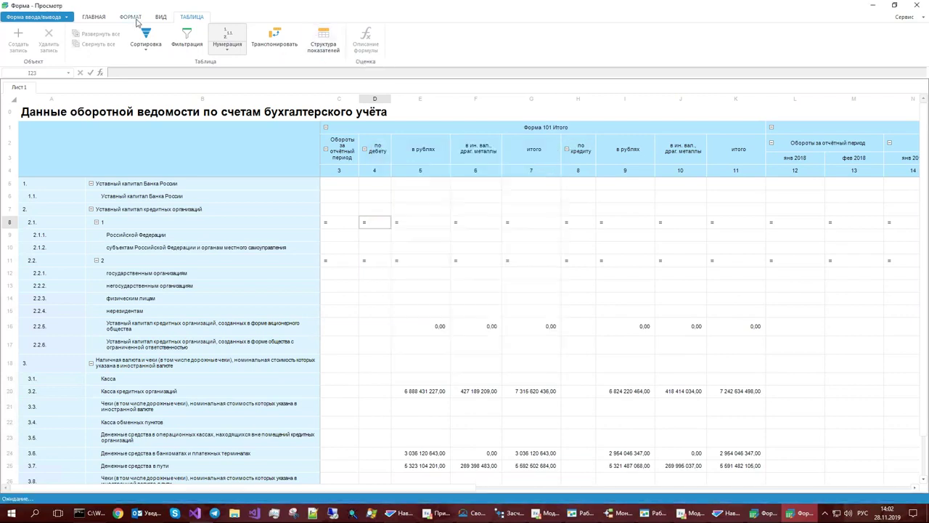
pyautogui.click(133, 19)
pyautogui.click(342, 40)
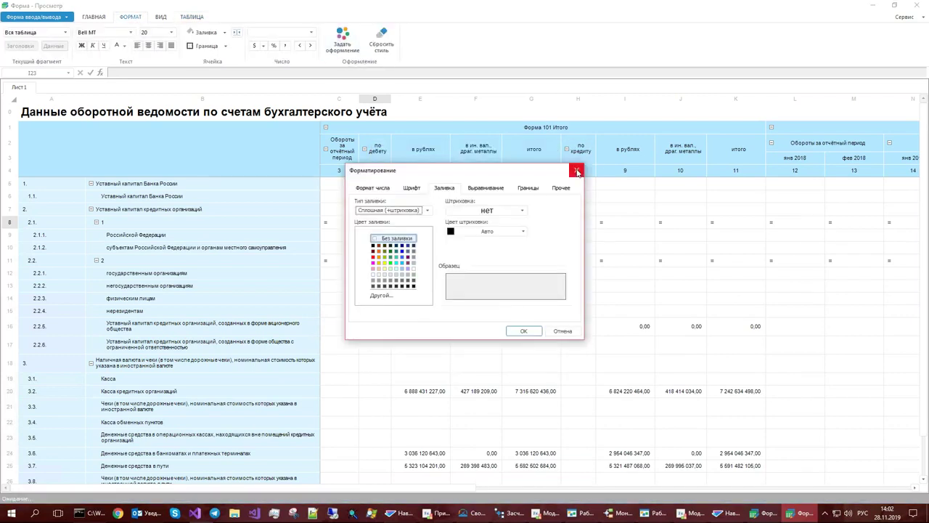
pyautogui.click(577, 172)
pyautogui.click(161, 17)
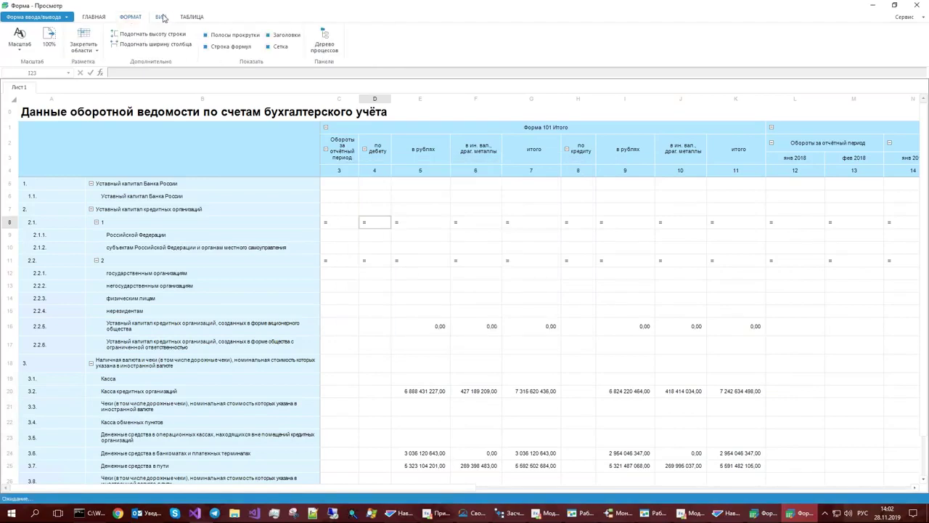
pyautogui.click(95, 19)
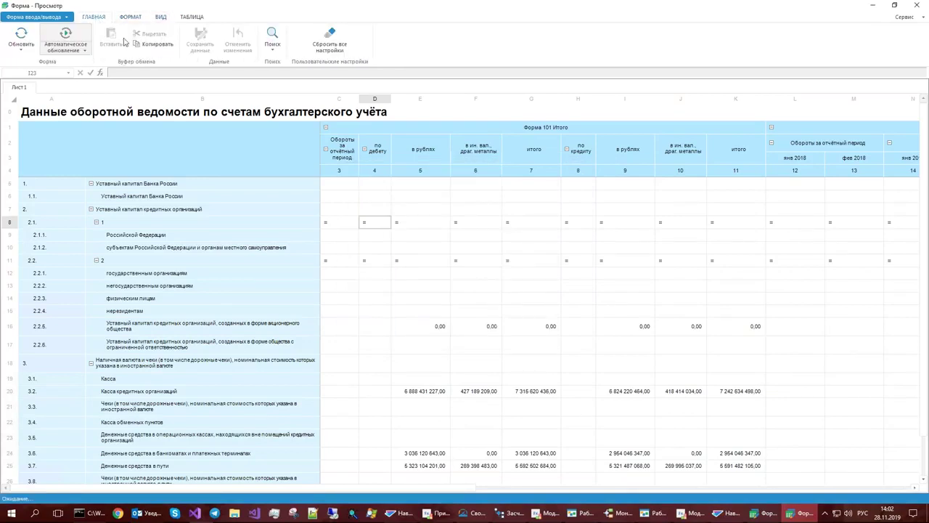
pyautogui.click(185, 17)
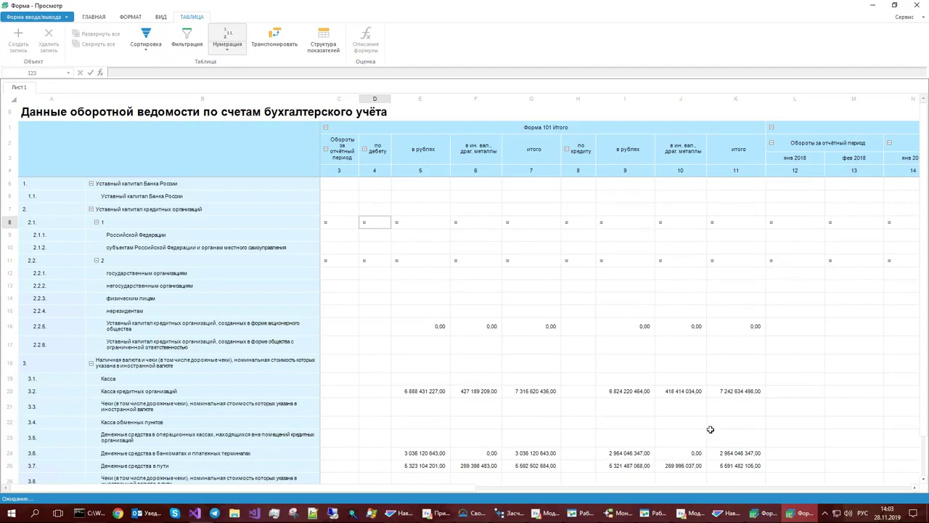
# - Close the preview form and switch to the PowerPoint slide show with the webinar programme
pyautogui.click(926, 5)
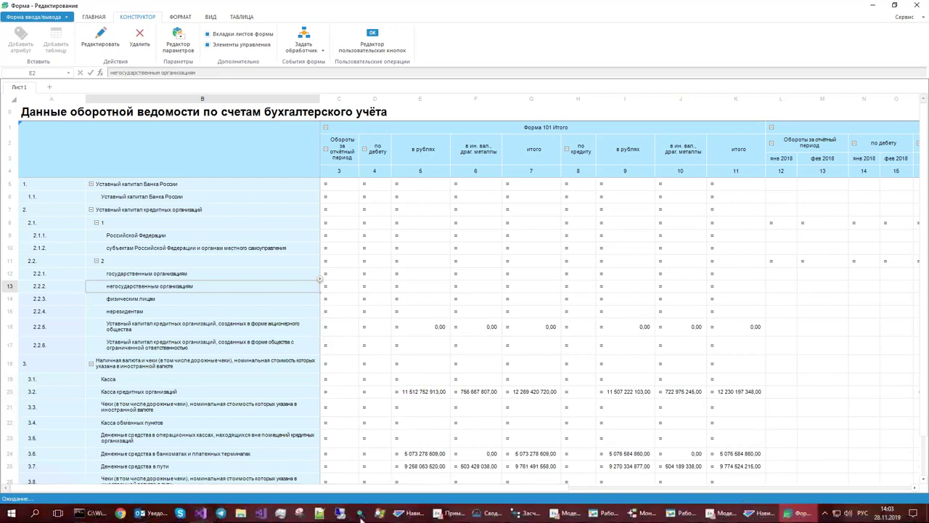
pyautogui.moveTo(225, 513)
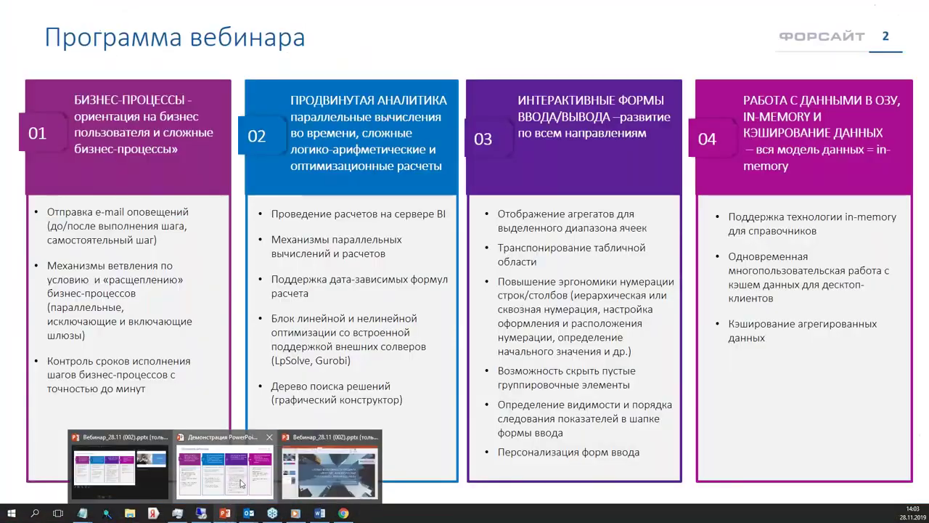
pyautogui.click(242, 483)
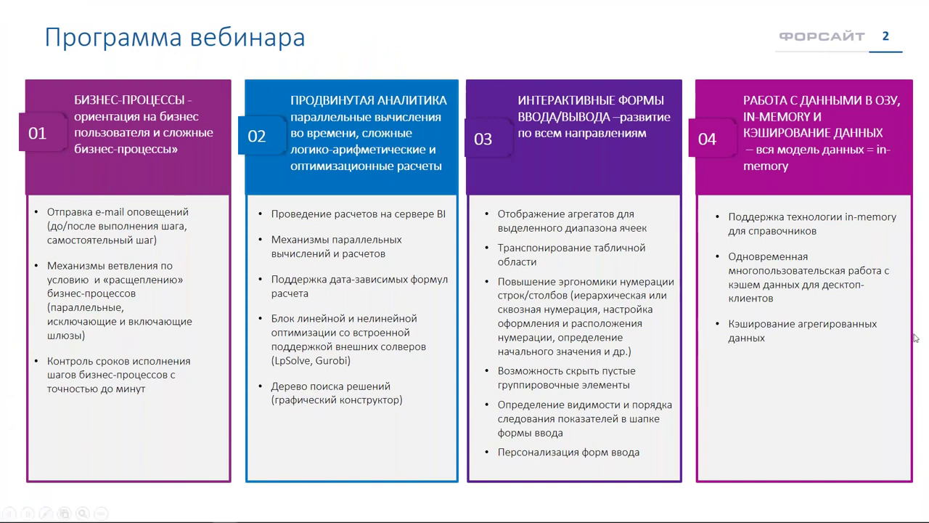